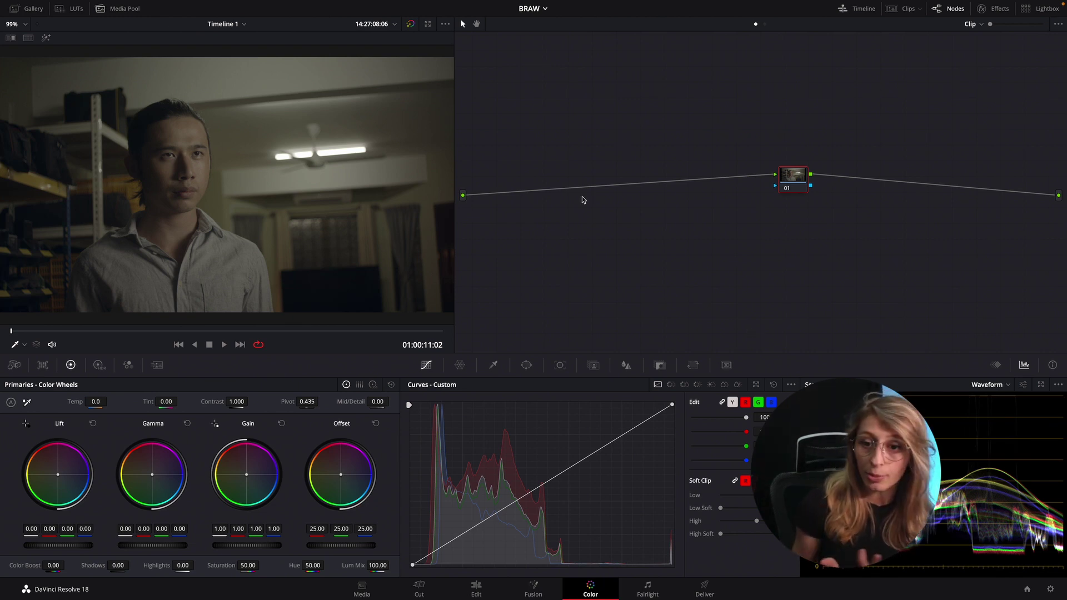
- Apply a Color Space Transform effect to node 01
click(61, 9)
click(40, 7)
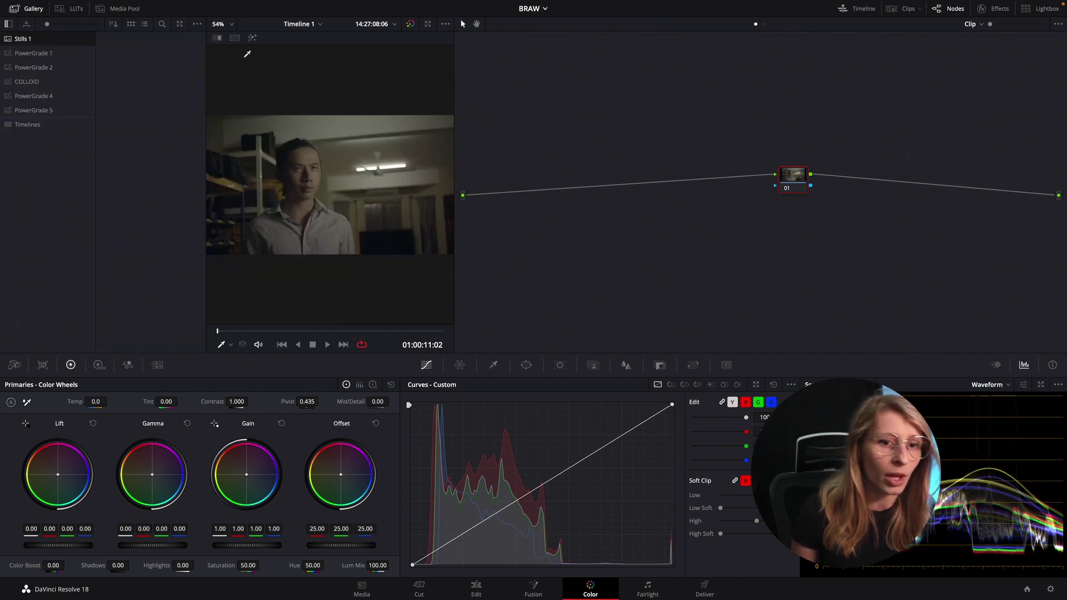
click(999, 9)
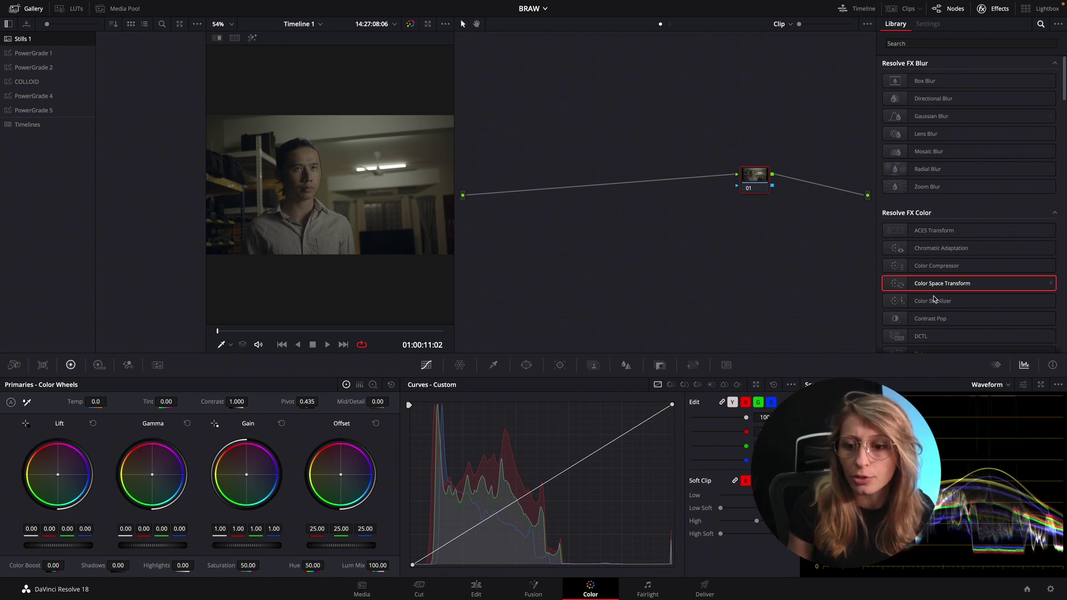
drag(940, 285, 756, 177)
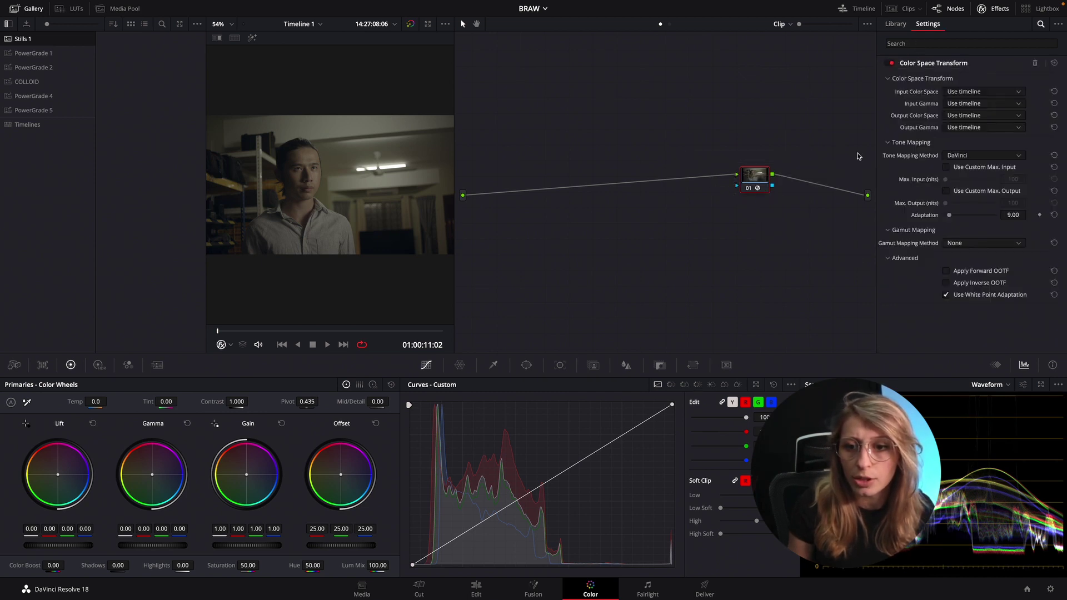
- Set the input to Blackmagic Design 4.6K Film Gen 3 color space with 4.6K Film gamma
click(968, 94)
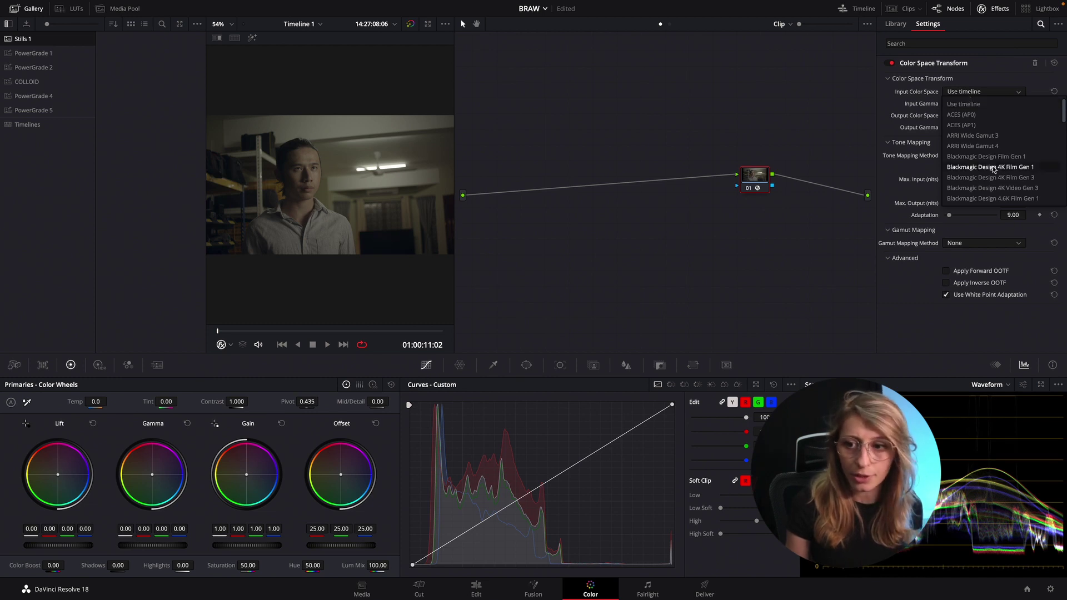
scroll(1000, 169, down, 1)
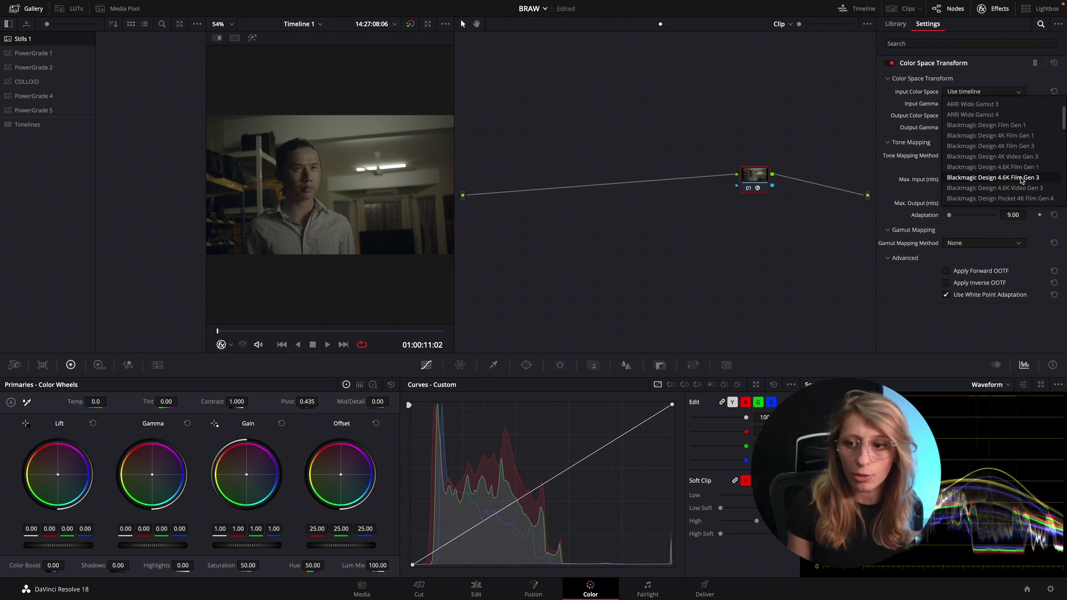
click(1021, 178)
click(971, 105)
scroll(995, 128, down, 3)
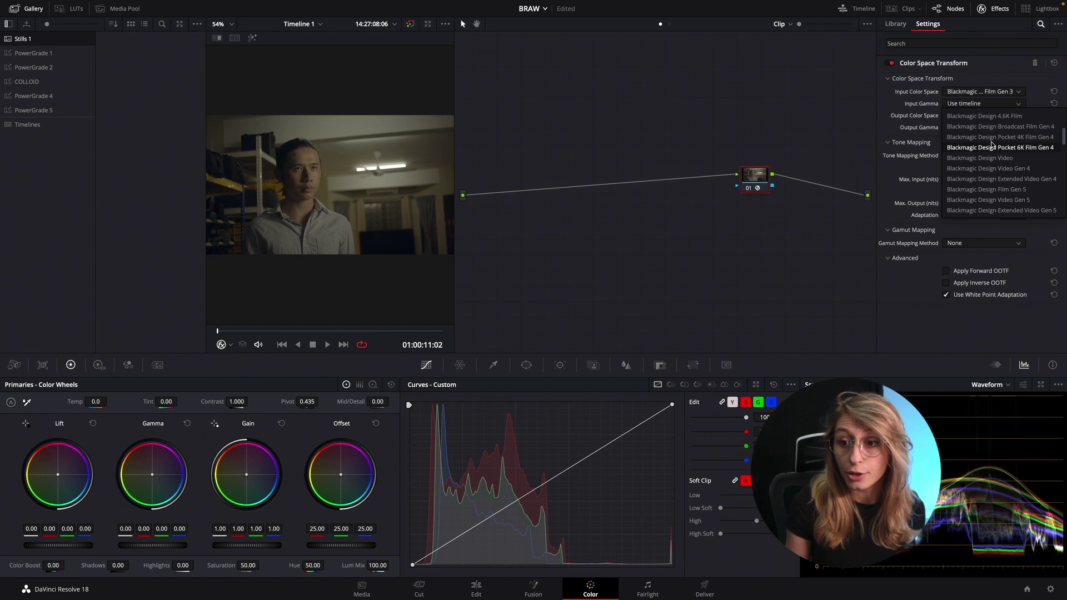
scroll(981, 147, up, 3)
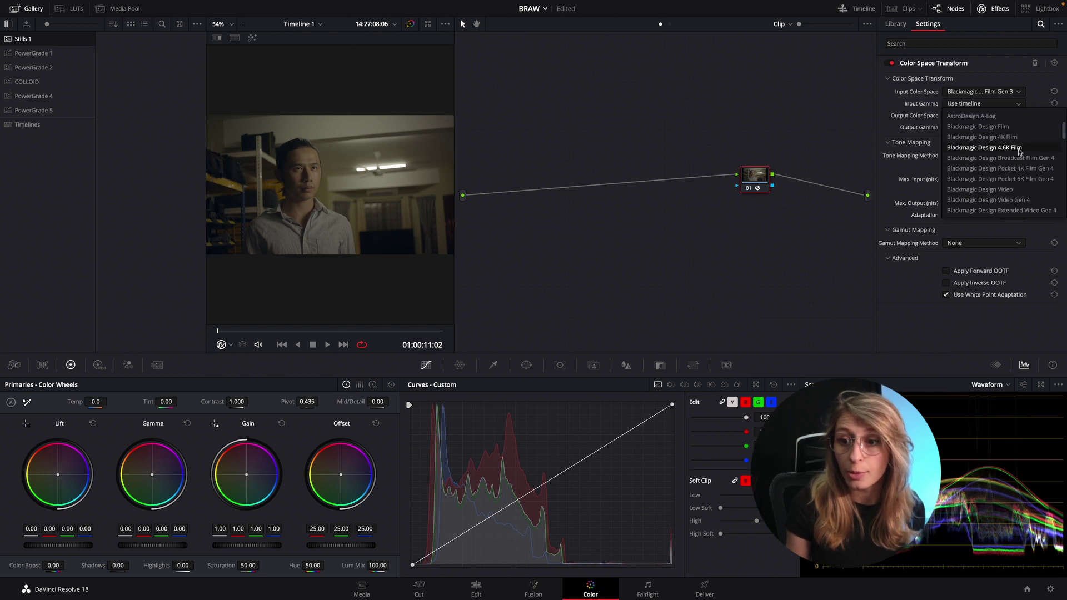
click(1001, 148)
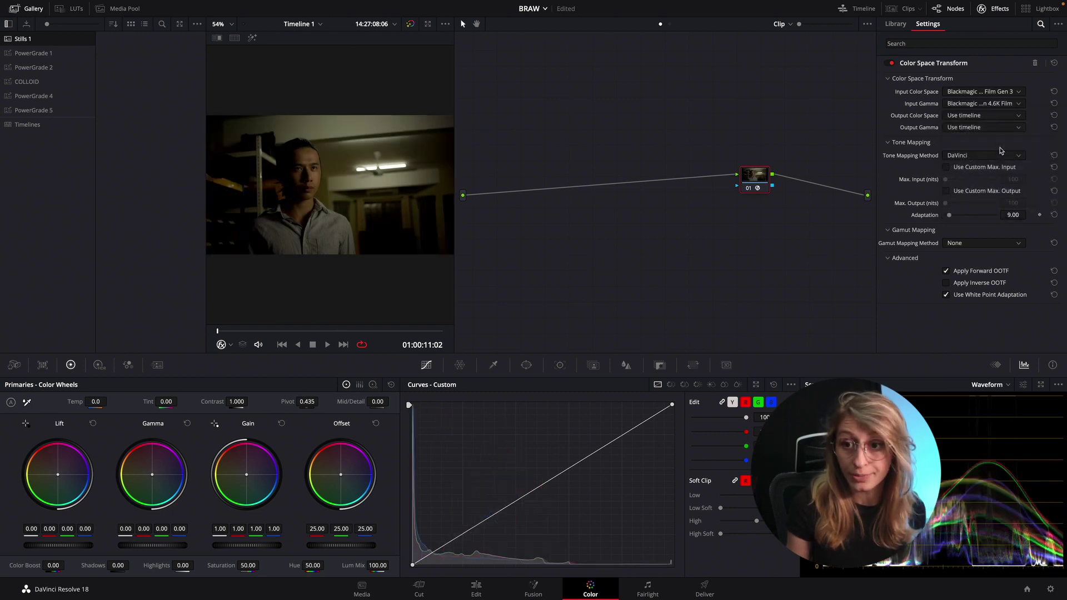
- Set the output to Rec.709 color space with Gamma 2.4
click(979, 116)
scroll(977, 167, down, 10)
click(963, 223)
click(974, 128)
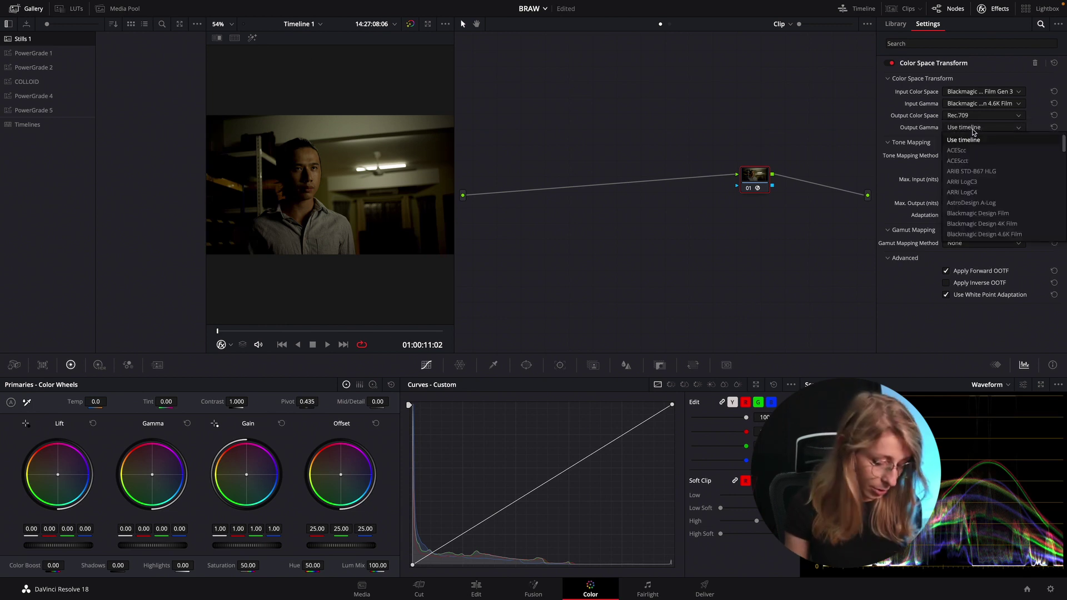
scroll(974, 167, down, 6)
click(968, 179)
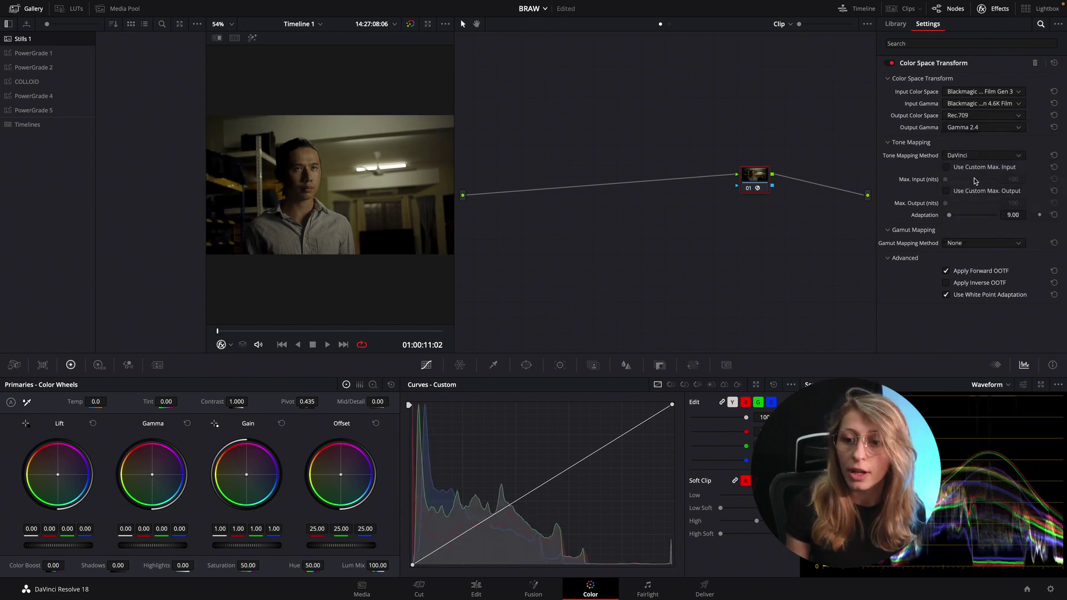
- Check Project Settings' color management, then close it without changes
click(1051, 589)
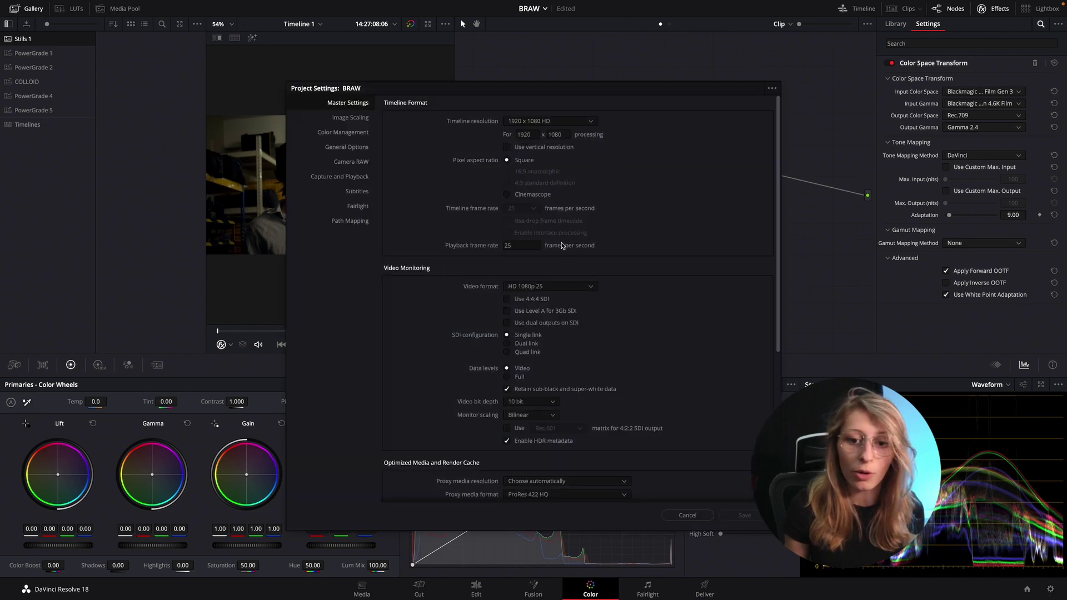
click(315, 134)
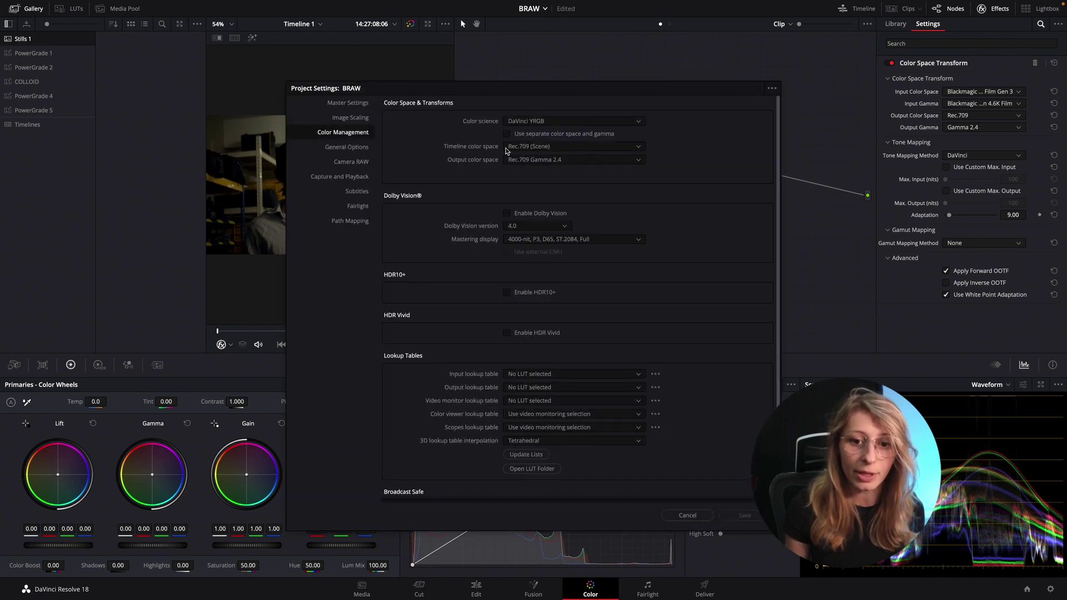
click(687, 515)
- Grab a still of the transformed frame into the gallery and hide the effects library
drag(753, 174, 672, 154)
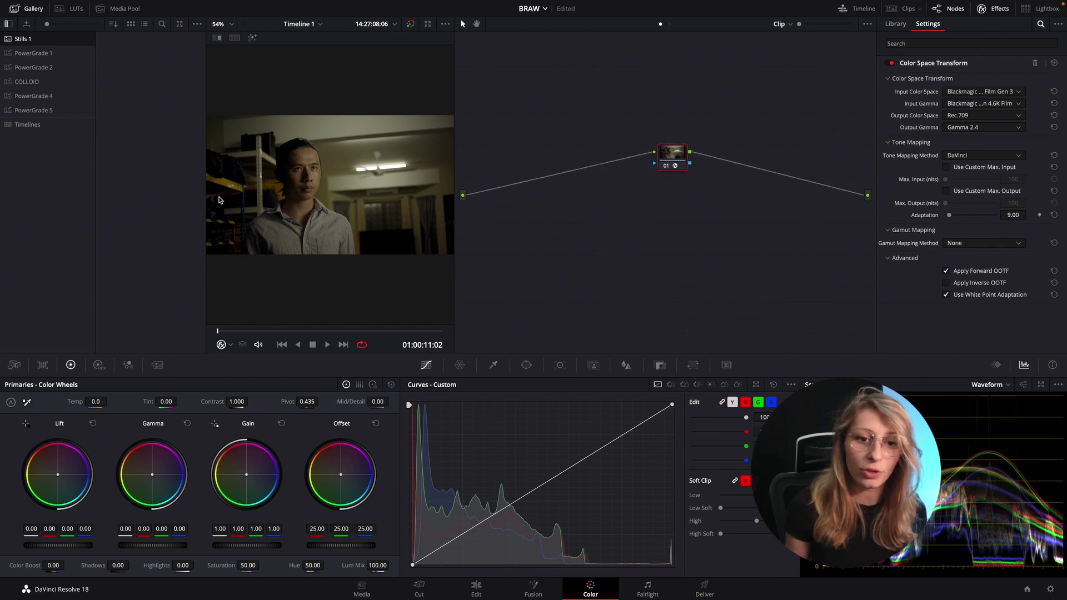
right_click(334, 175)
click(358, 183)
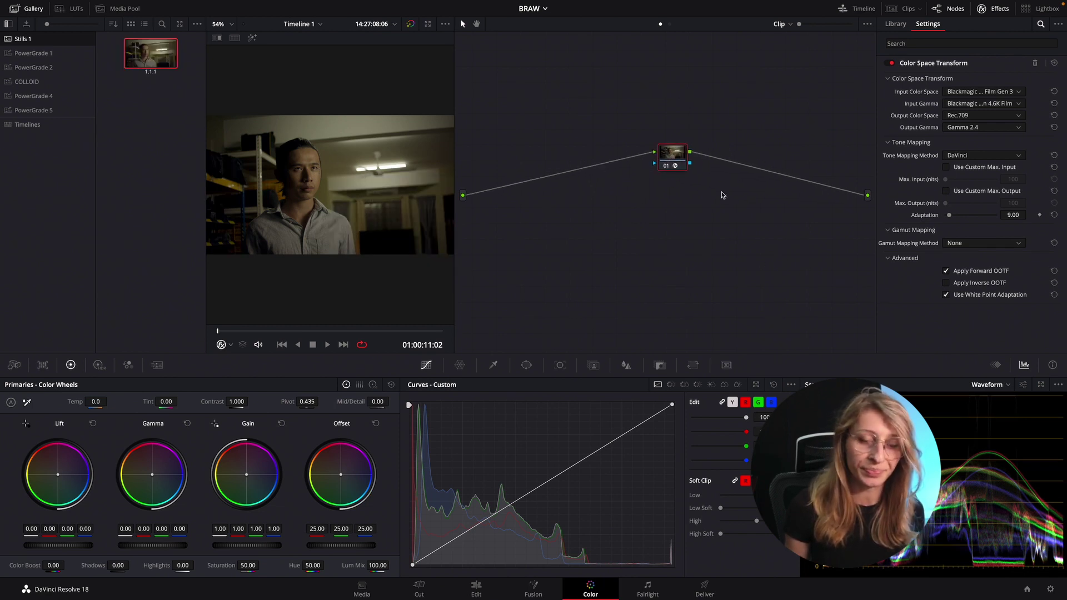
mouse_move(674, 167)
mouse_down()
mouse_move(663, 188)
mouse_move(670, 163)
mouse_up()
right_click(675, 180)
click(995, 9)
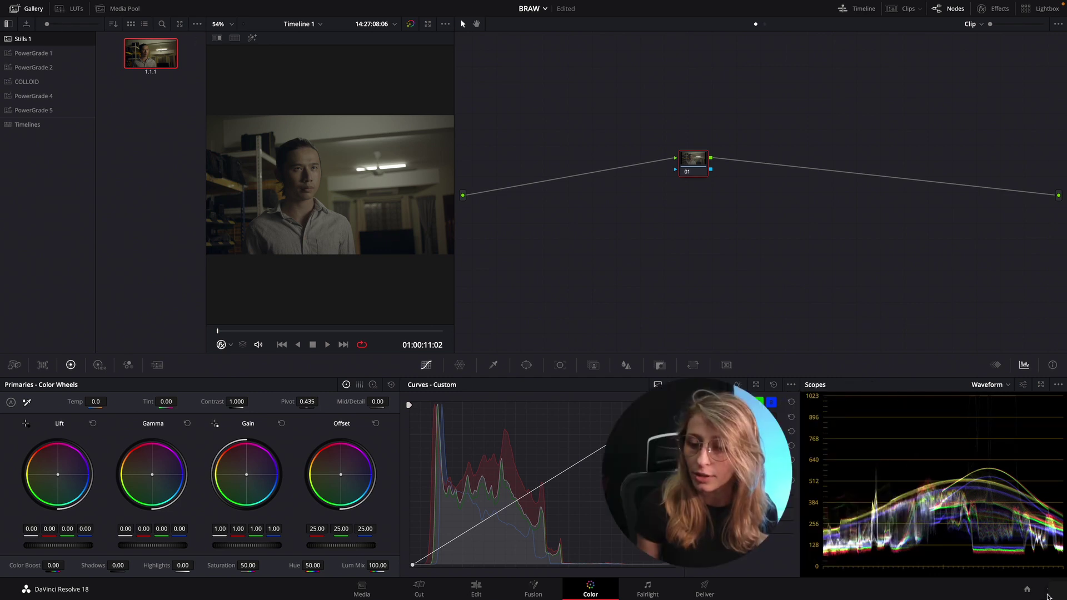
- Switch the project's color science to DaVinci YRGB Color Managed and close Project Settings
click(1048, 591)
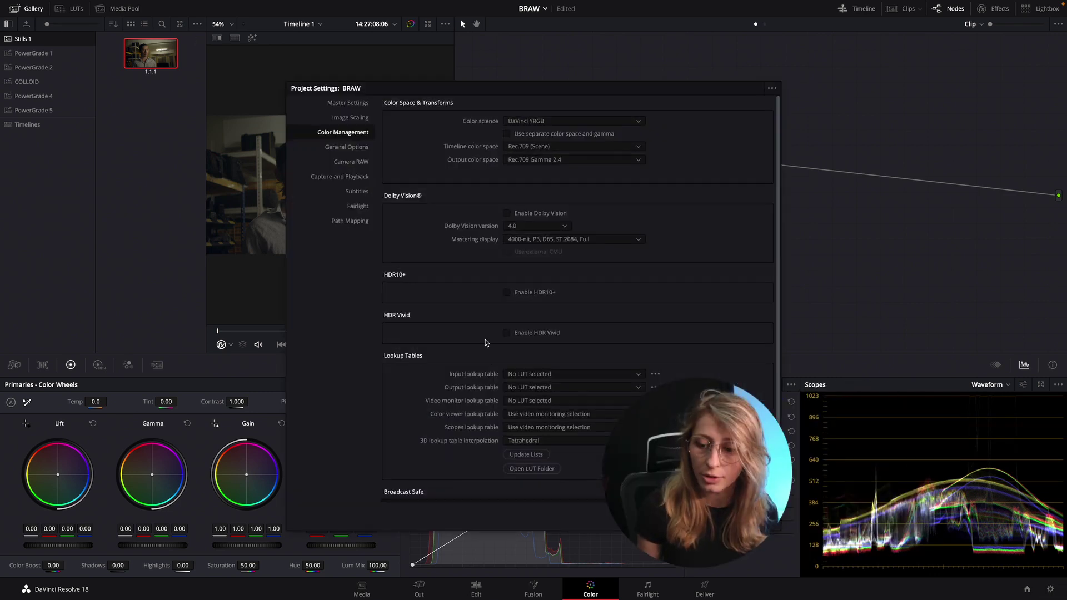
click(526, 129)
click(523, 132)
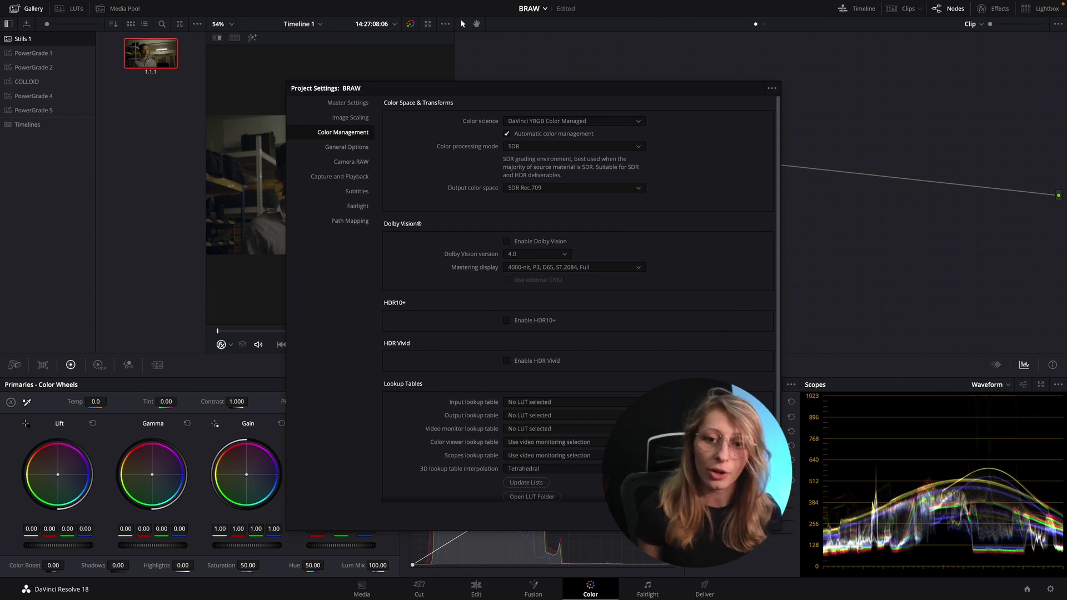
key(Escape)
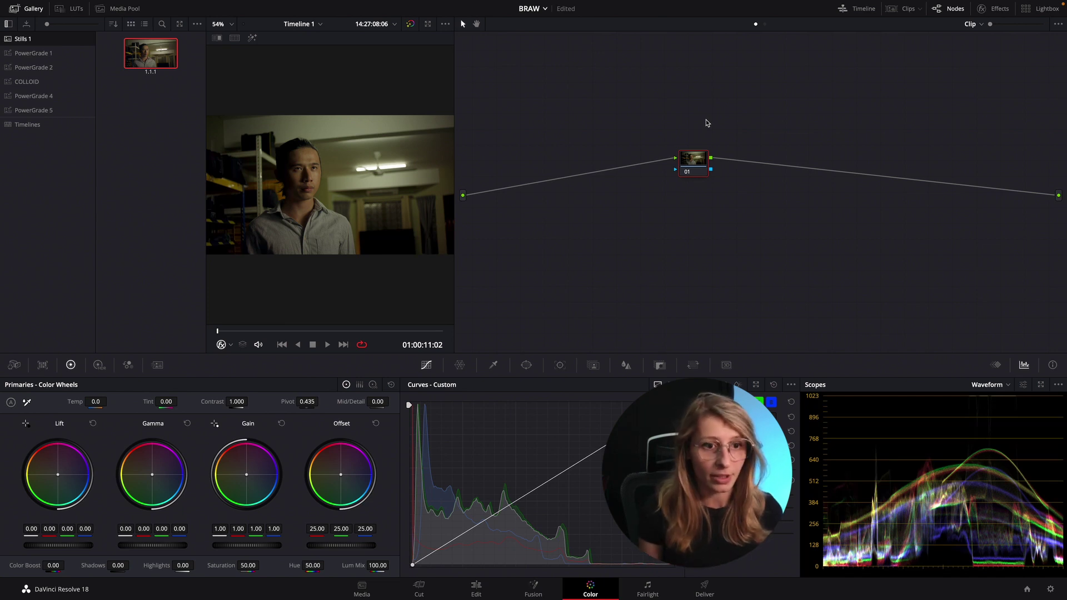
- Split the viewer to compare the current frame with still 1.1.1 in Selected Still Images mode
click(235, 38)
click(414, 38)
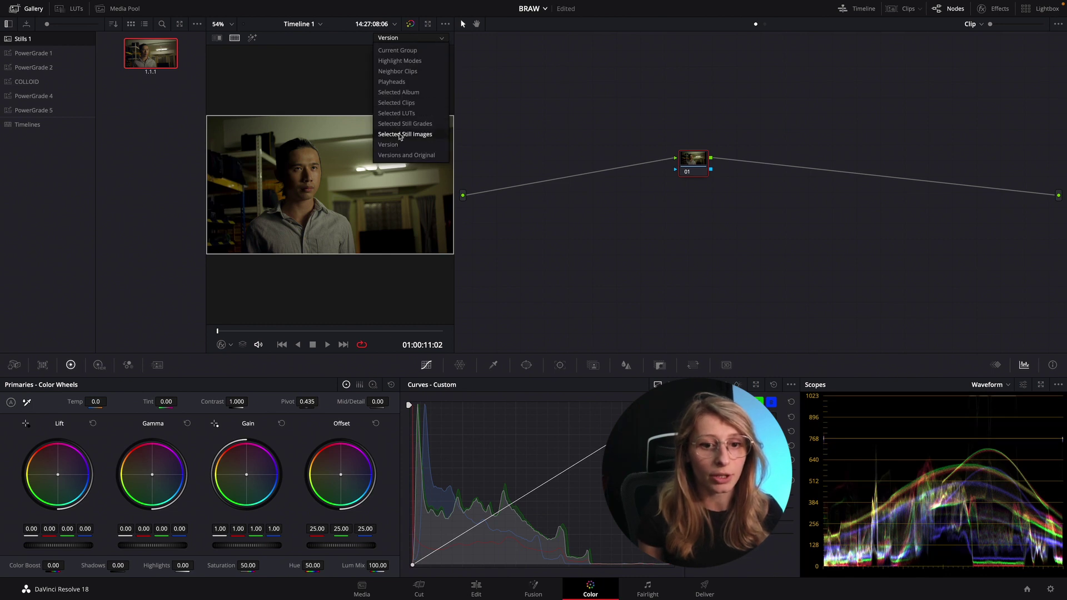
click(411, 135)
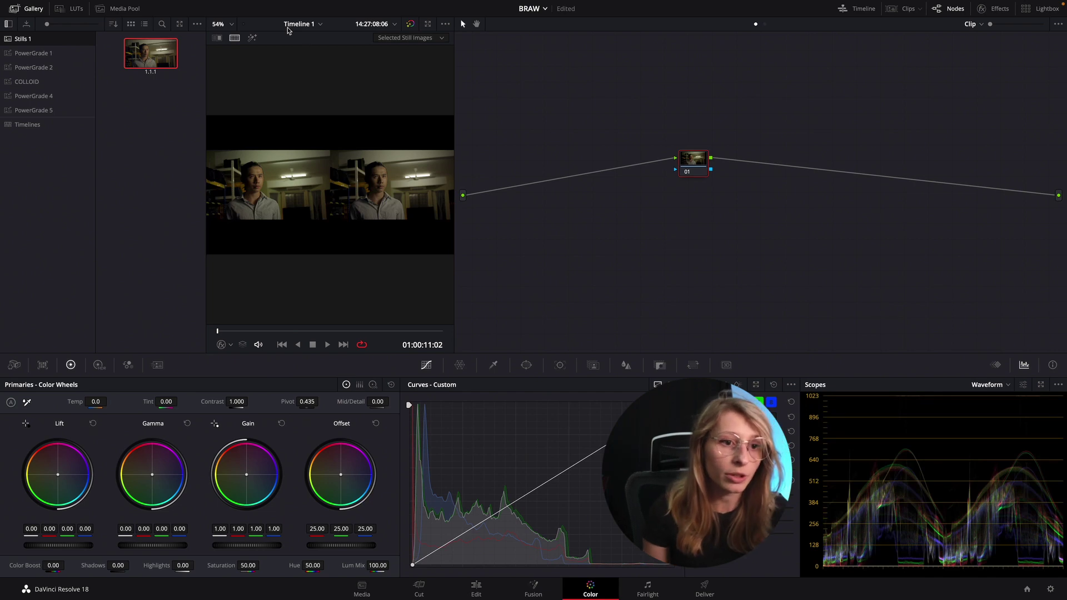
- Save the project, turn off split screen, close the Gallery and reposition node 01
click(50, 6)
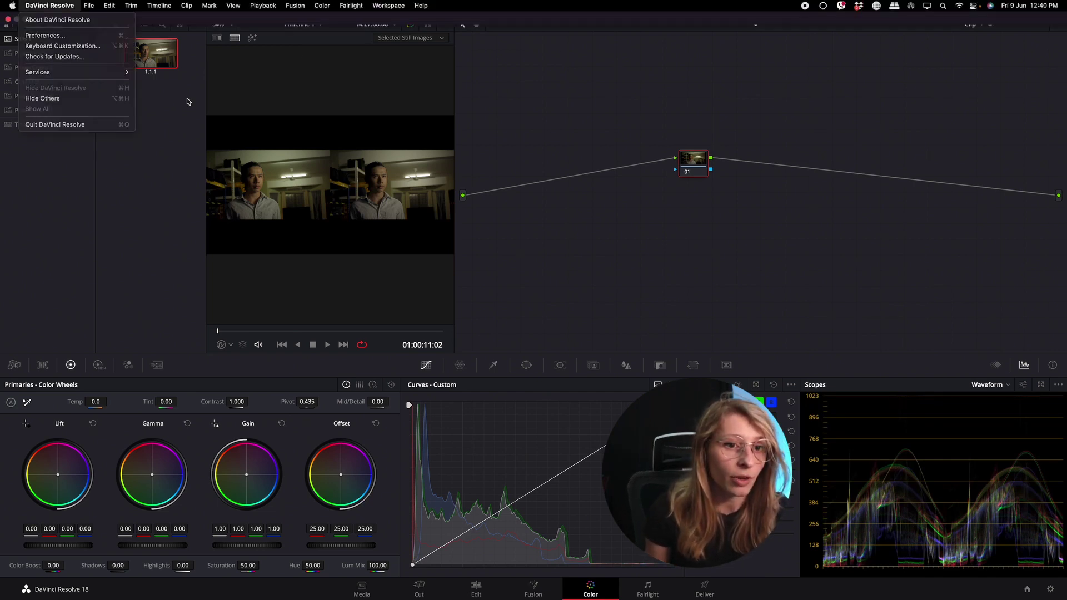
key(super+s)
click(234, 37)
click(27, 9)
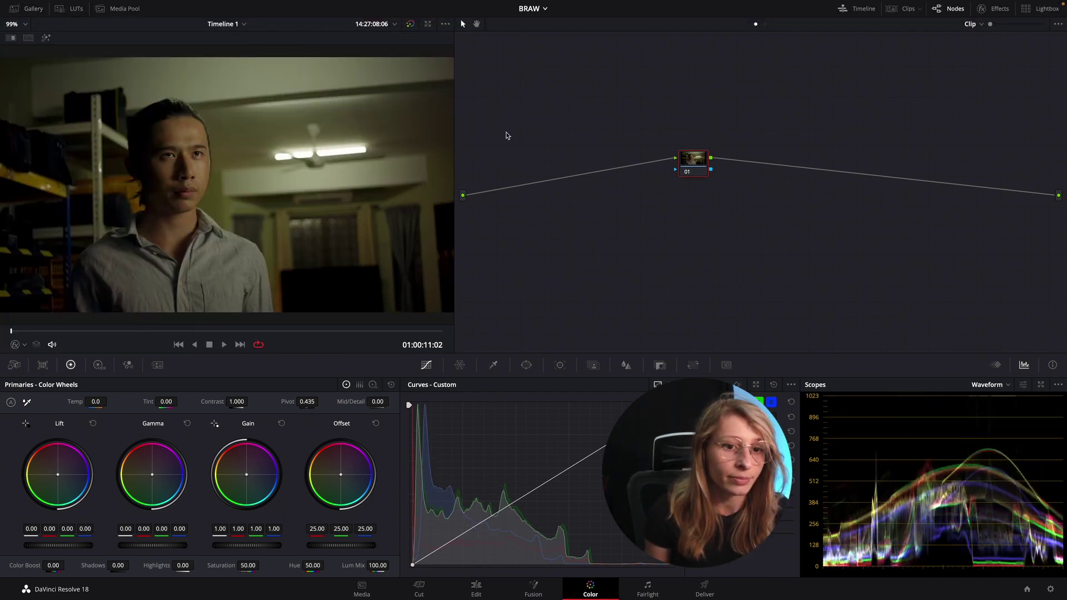
drag(695, 164, 734, 174)
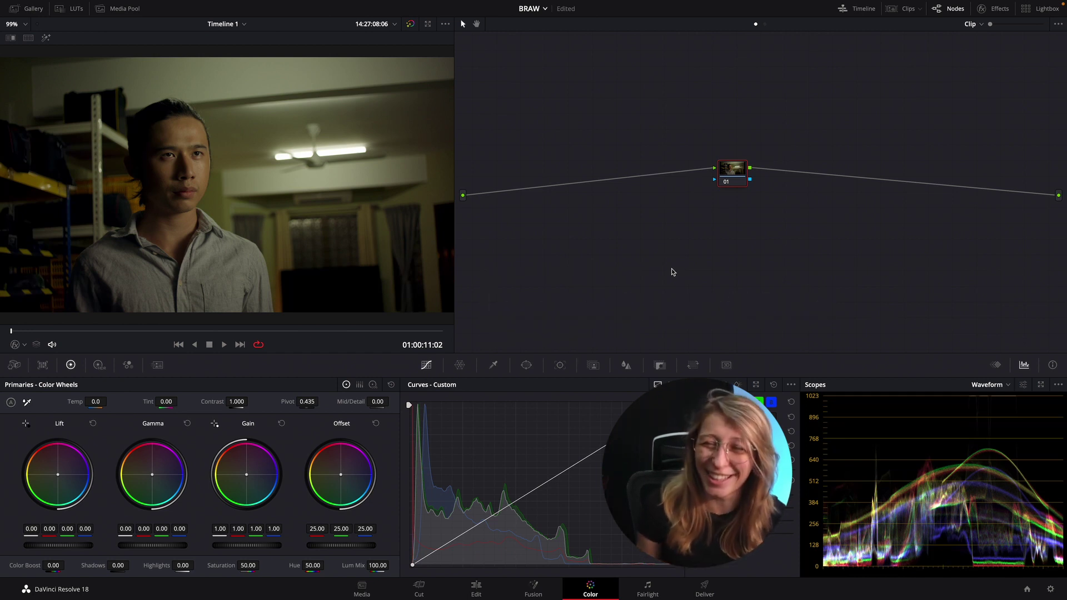
drag(730, 170, 669, 189)
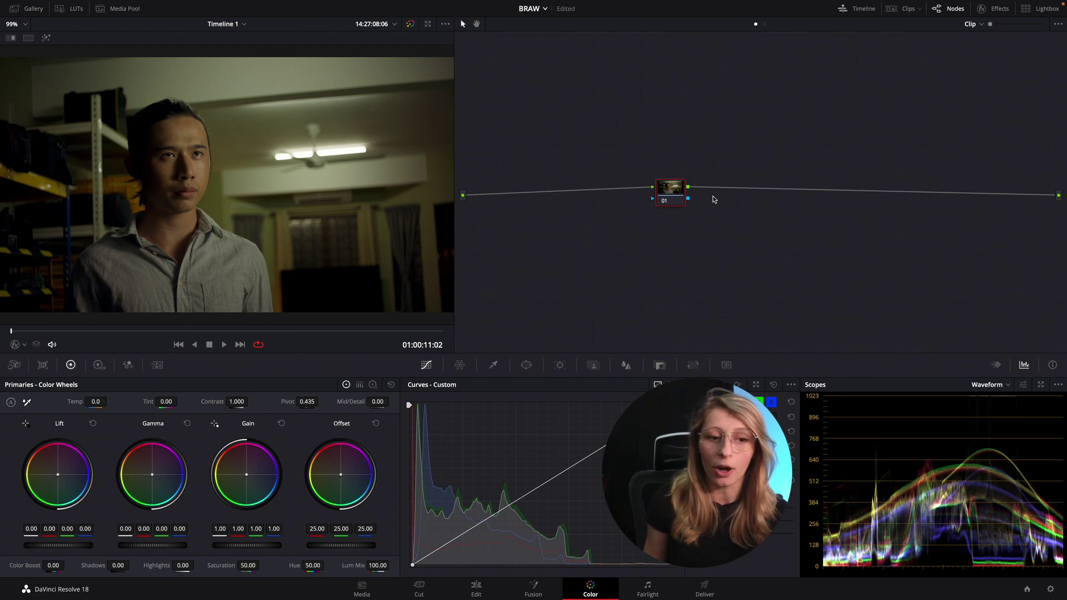
- Add a parallel node beside node 01 and stack the two nodes vertically
key(alt+l)
drag(674, 199, 637, 171)
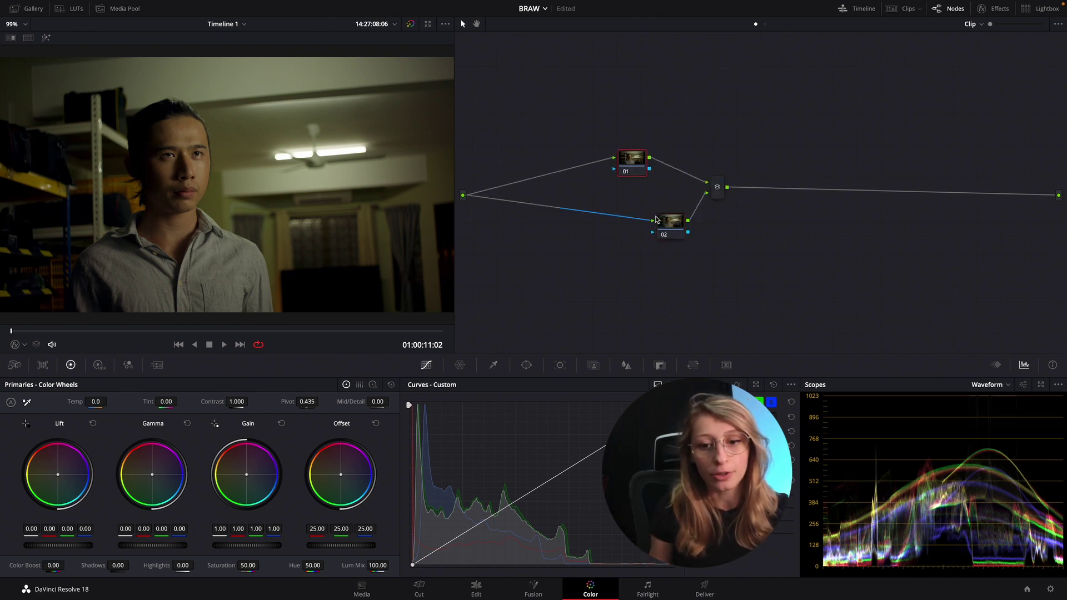
drag(667, 224, 613, 226)
drag(634, 165, 606, 163)
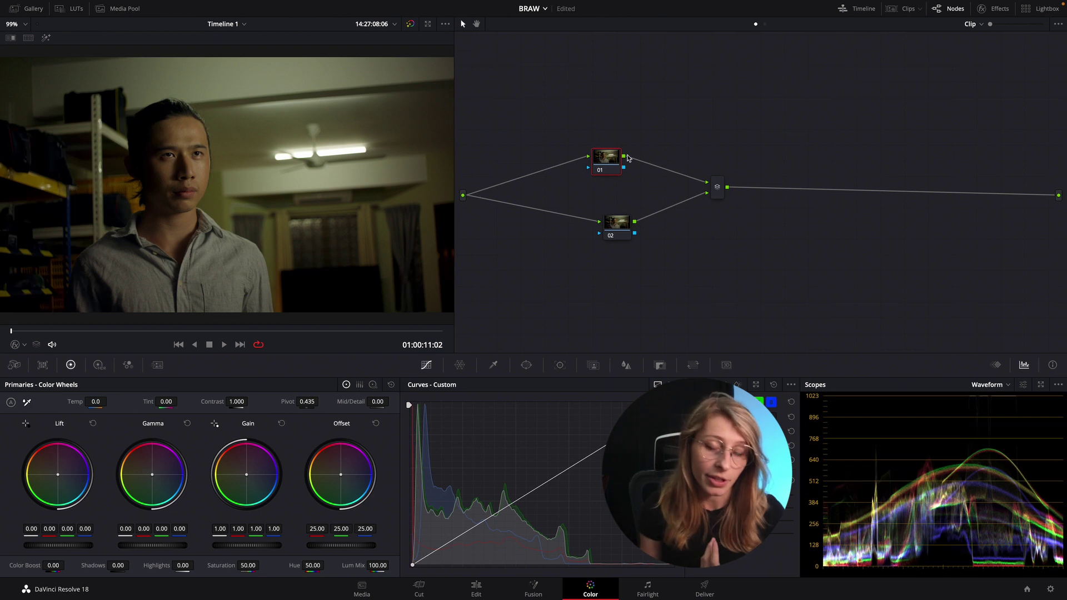
drag(610, 162, 610, 160)
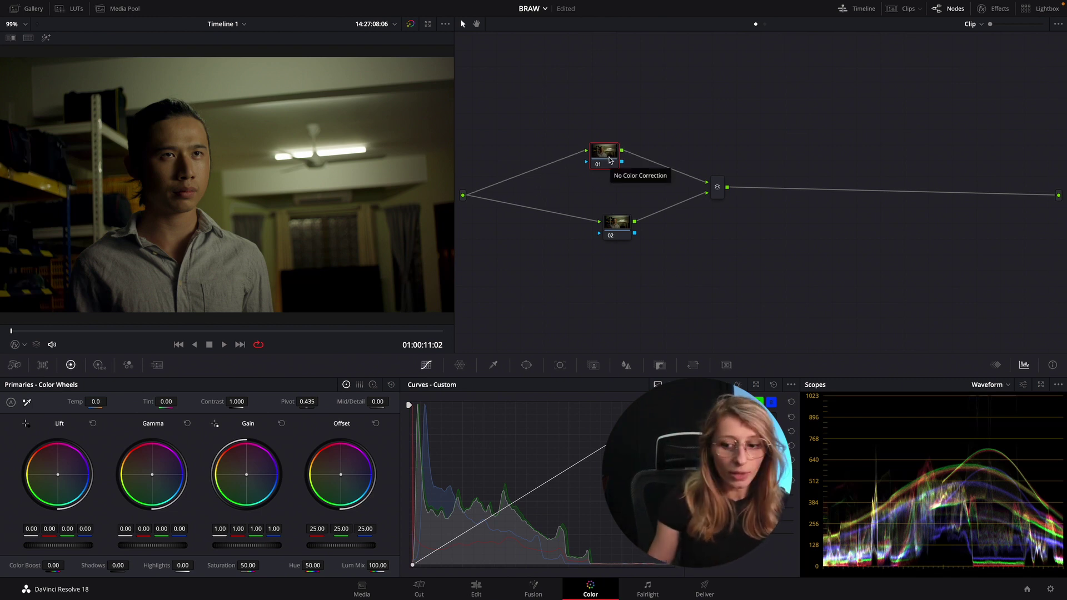
- Label the upper parallel node LGG
right_click(609, 160)
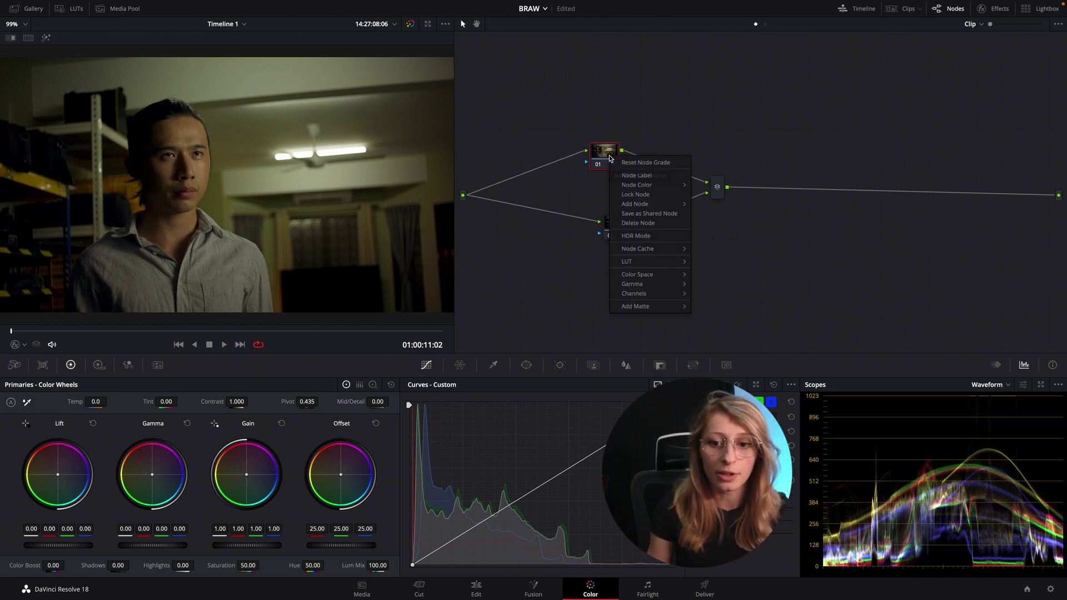
click(638, 176)
text(LGG)
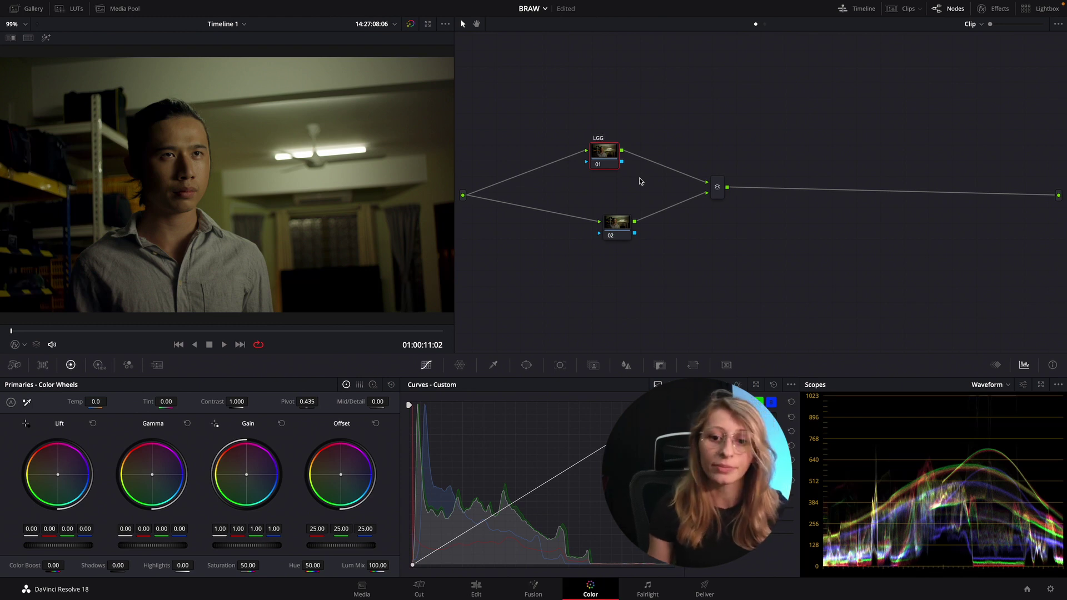
drag(602, 153, 602, 148)
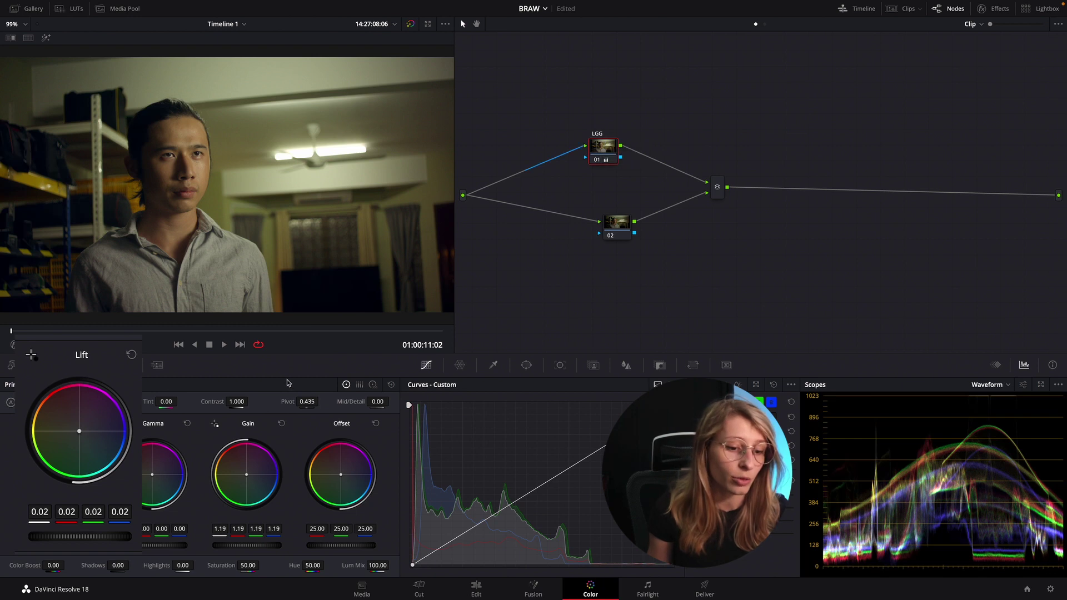
- Raise LGG's Lift master slightly and add a new node ahead of it
drag(84, 536, 105, 529)
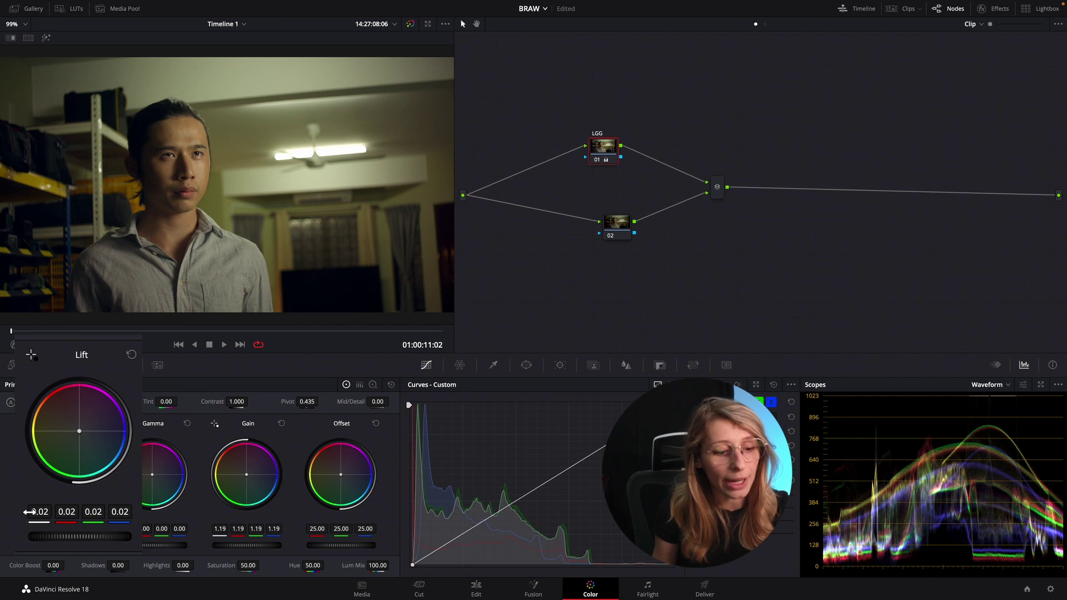
mouse_move(27, 512)
mouse_down()
mouse_move(40, 512)
mouse_move(27, 512)
mouse_up()
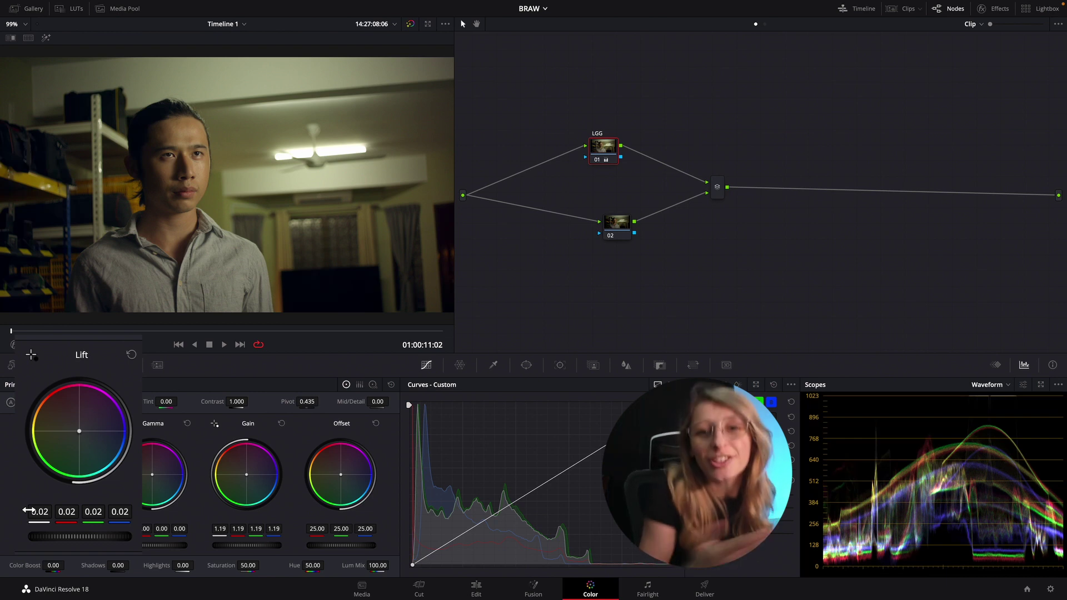
key(shift+s)
- Place node 02 before LGG, label it HDR, and lower its Light zone exposure to -0.12
drag(598, 179, 527, 146)
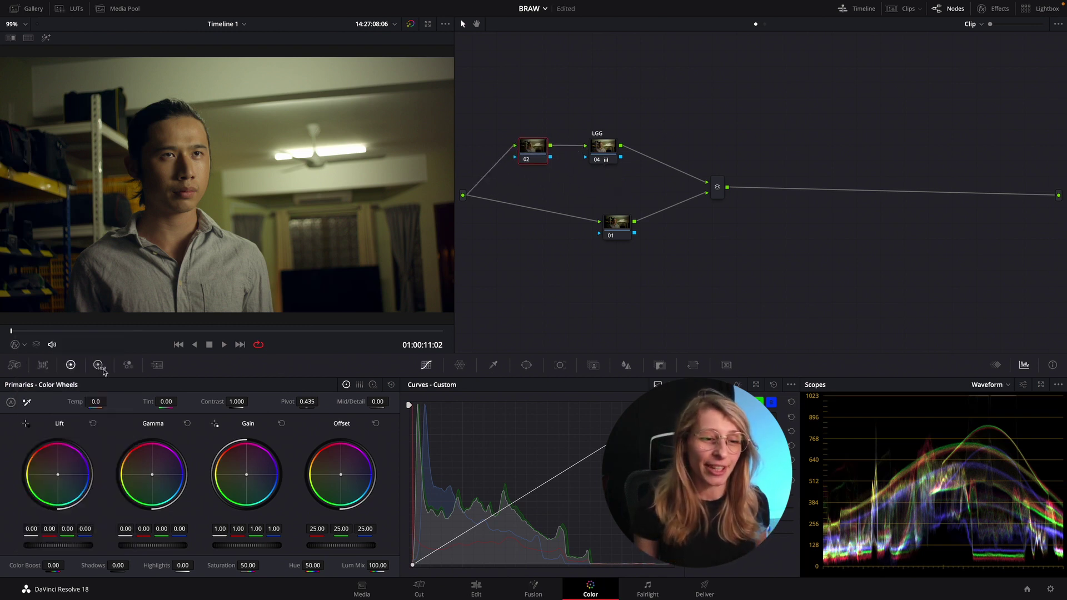
right_click(531, 145)
click(550, 162)
text(HDR)
key(Return)
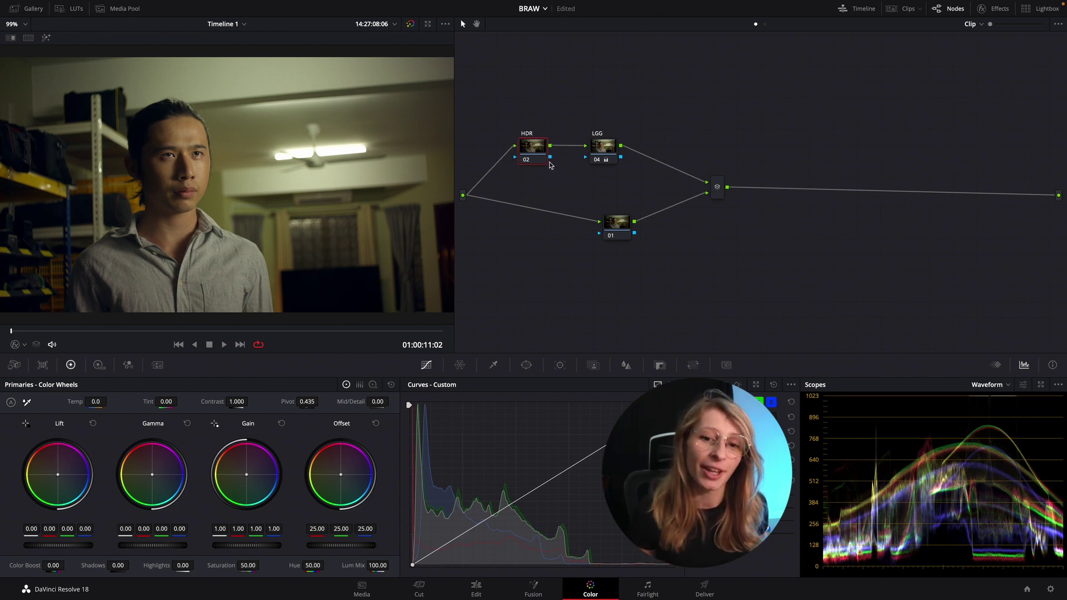
click(99, 367)
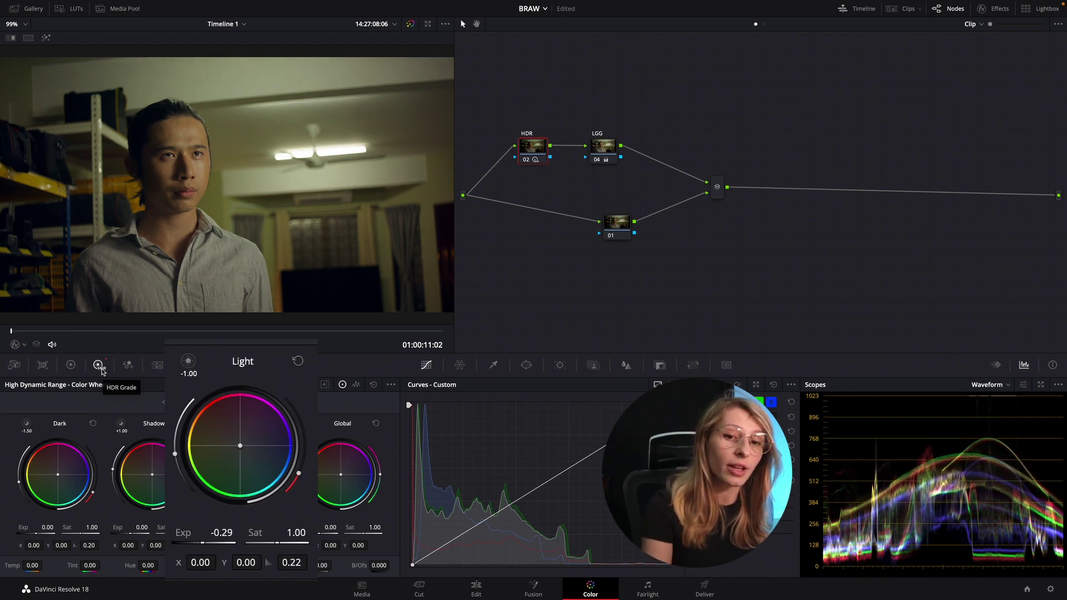
key(ctrl+d)
key(ctrl+d)
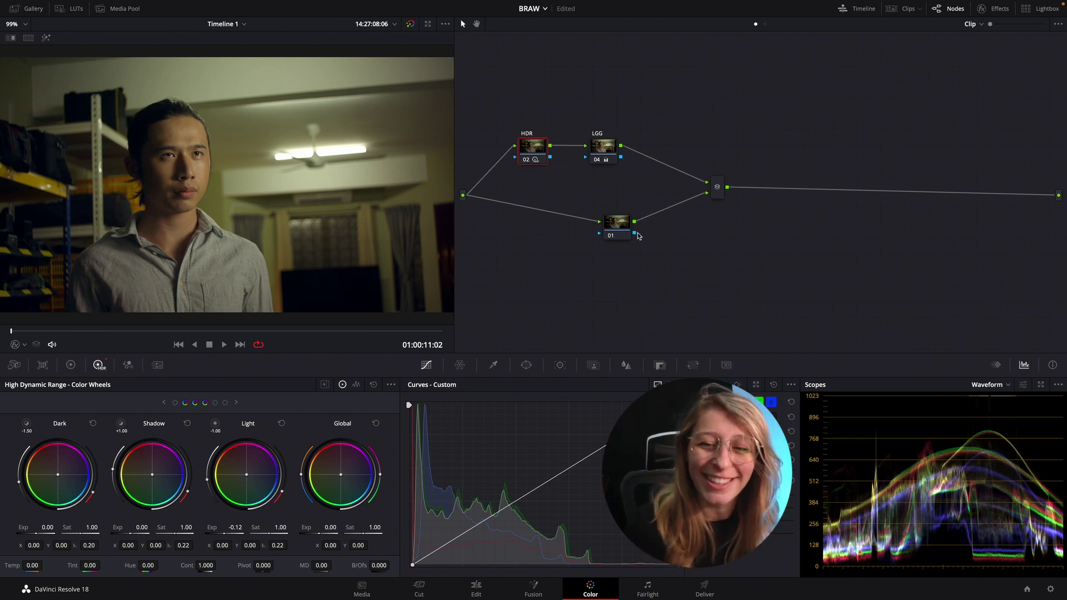
- Select the lower parallel node and switch the scope to Vectorscope
drag(625, 228, 595, 240)
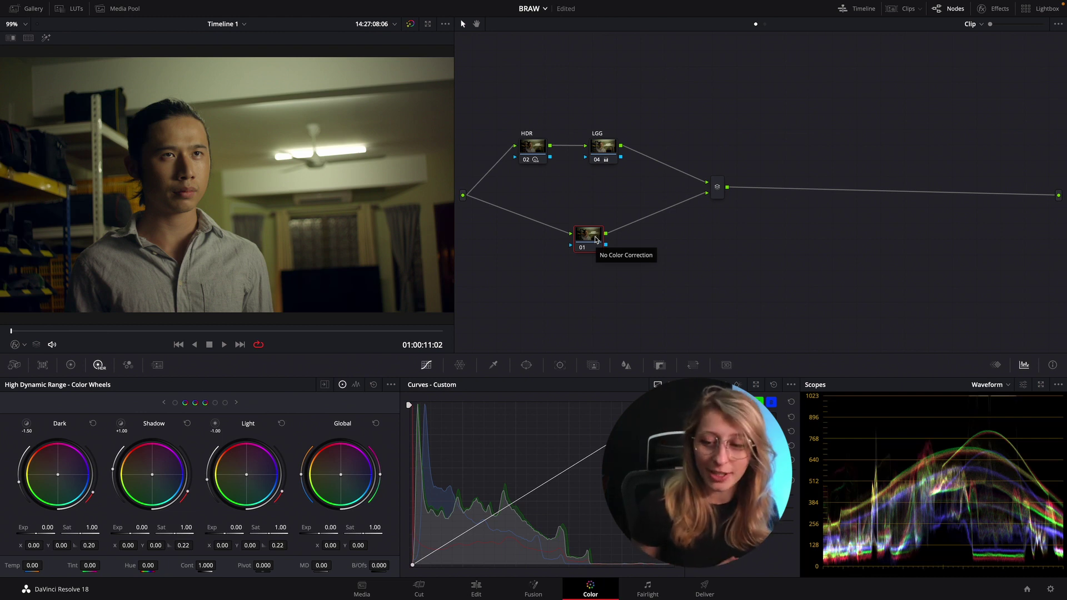
click(988, 385)
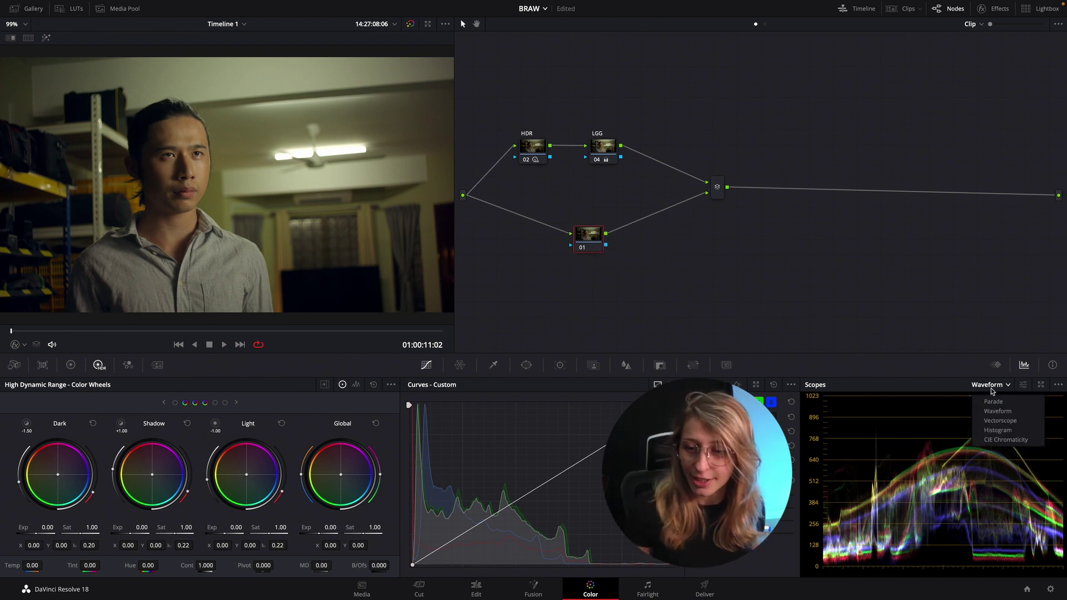
click(996, 422)
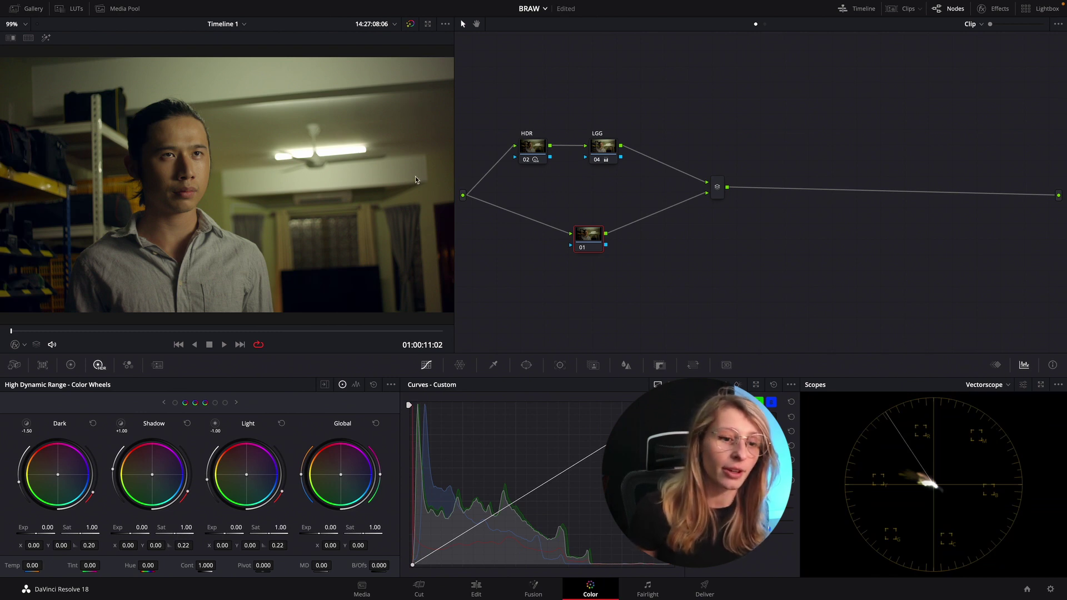
- Add a circular window shaped around the man's face and preview it with Highlight
click(527, 365)
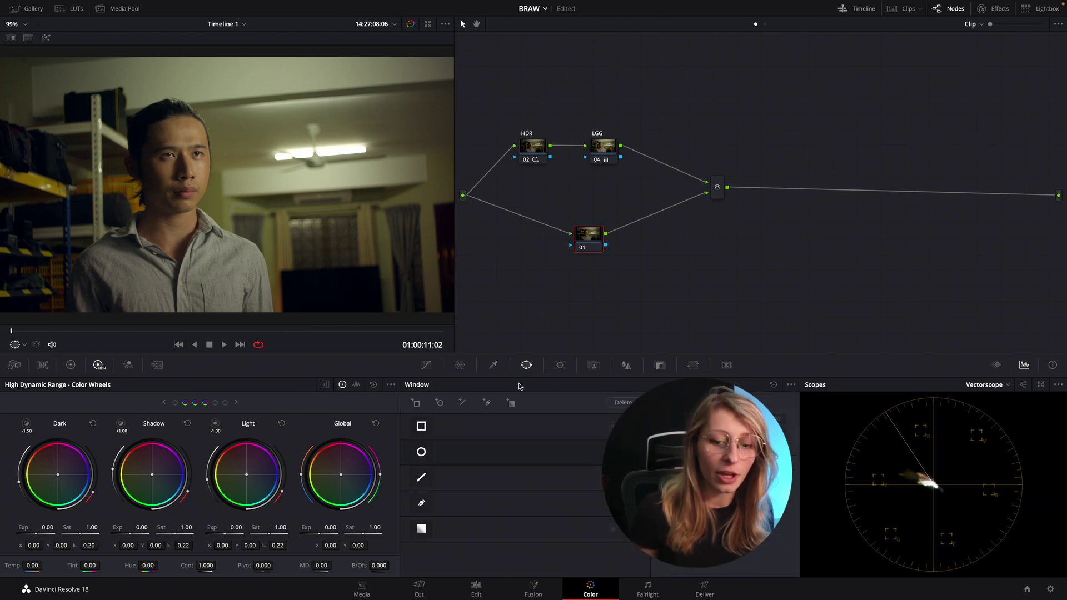
click(70, 365)
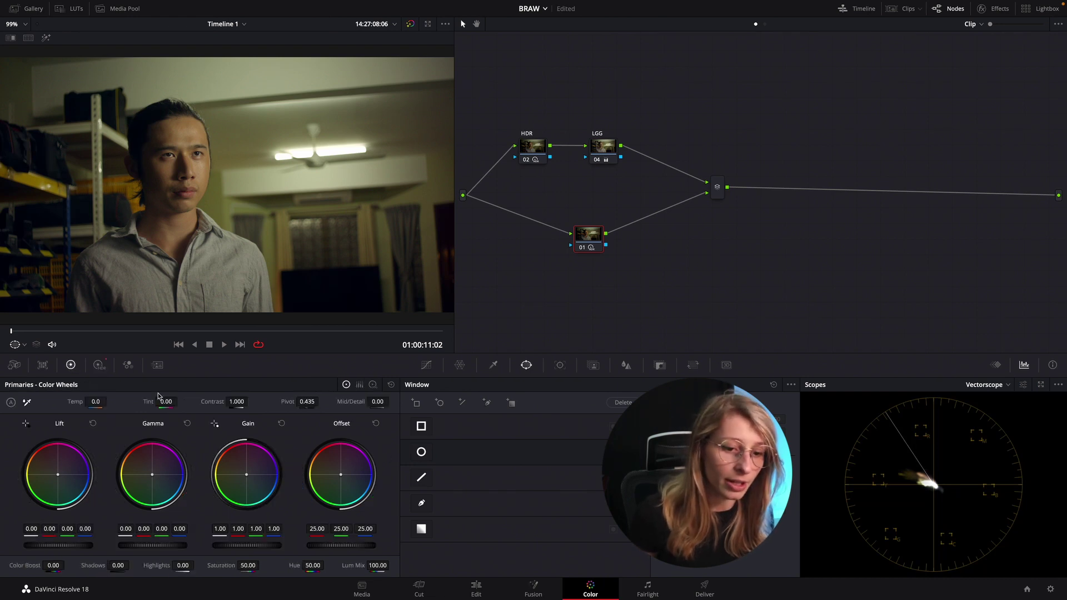
click(427, 450)
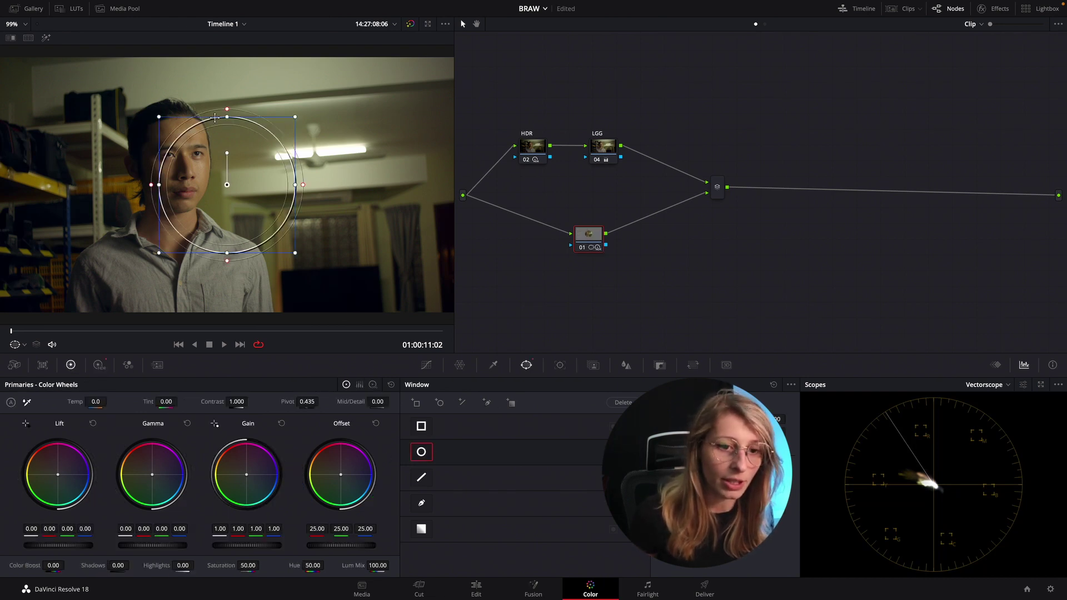
drag(291, 190, 201, 167)
drag(169, 99, 170, 129)
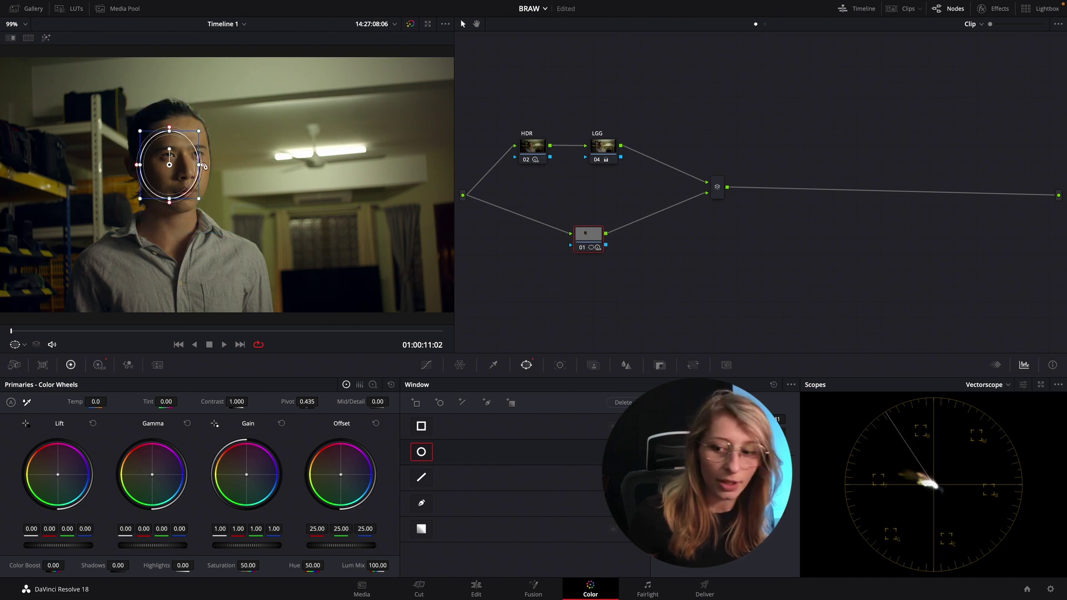
click(46, 37)
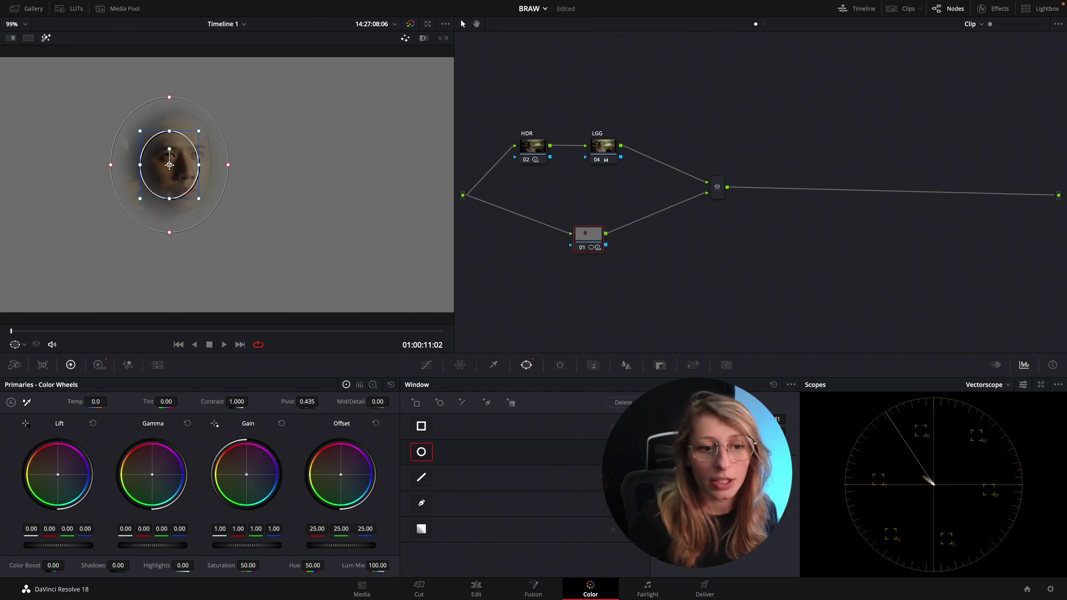
drag(169, 164, 211, 163)
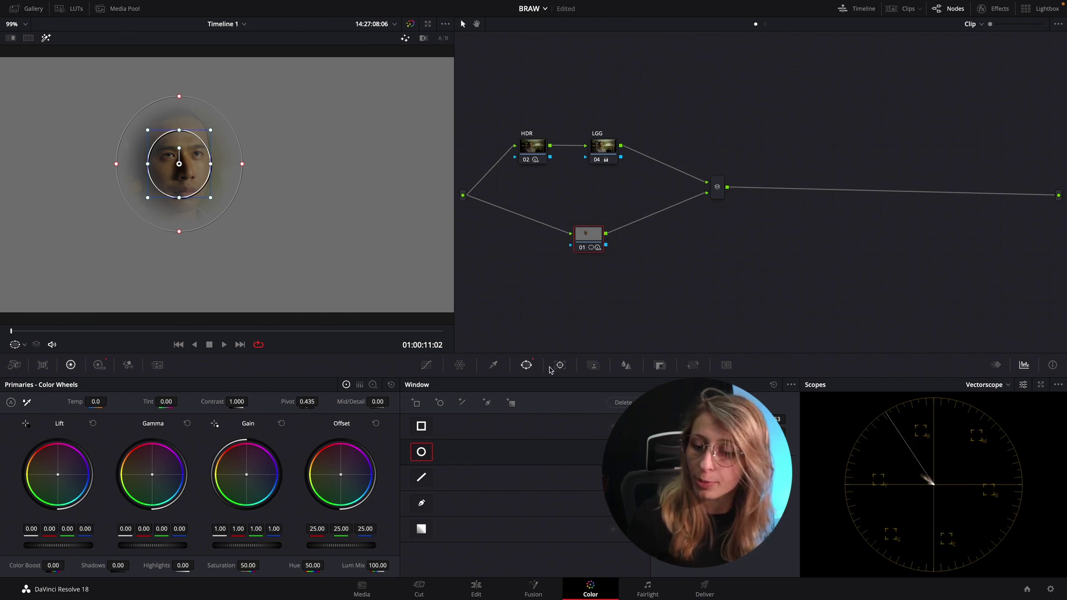
- Reset the lower node's grade, removing the face window
key(shift+h)
right_click(583, 240)
click(605, 247)
drag(586, 239, 586, 250)
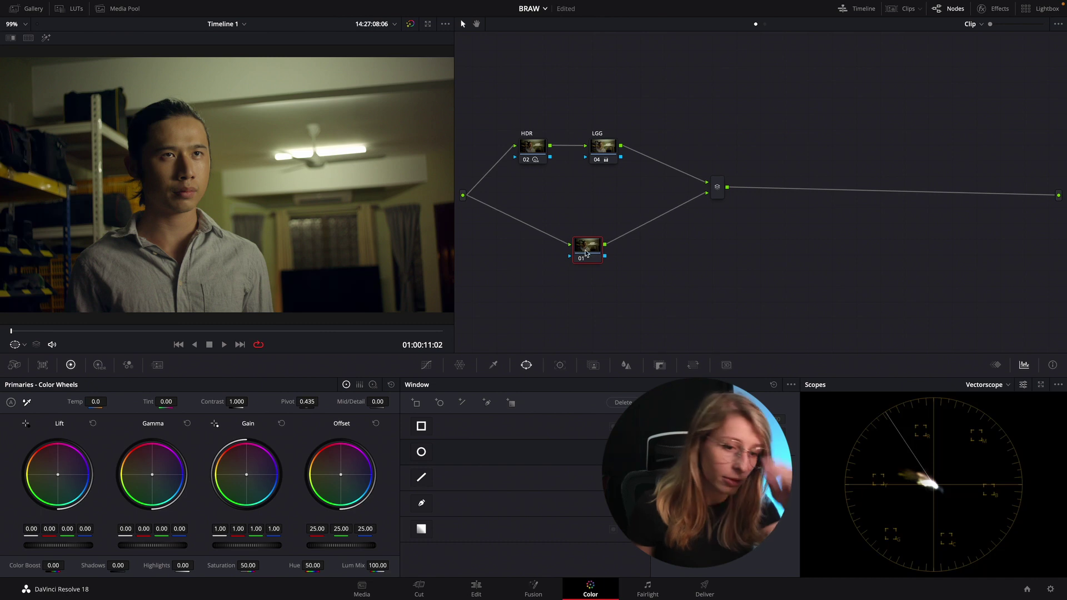
- Open the Color Warper and label the lower node SKIN
click(460, 365)
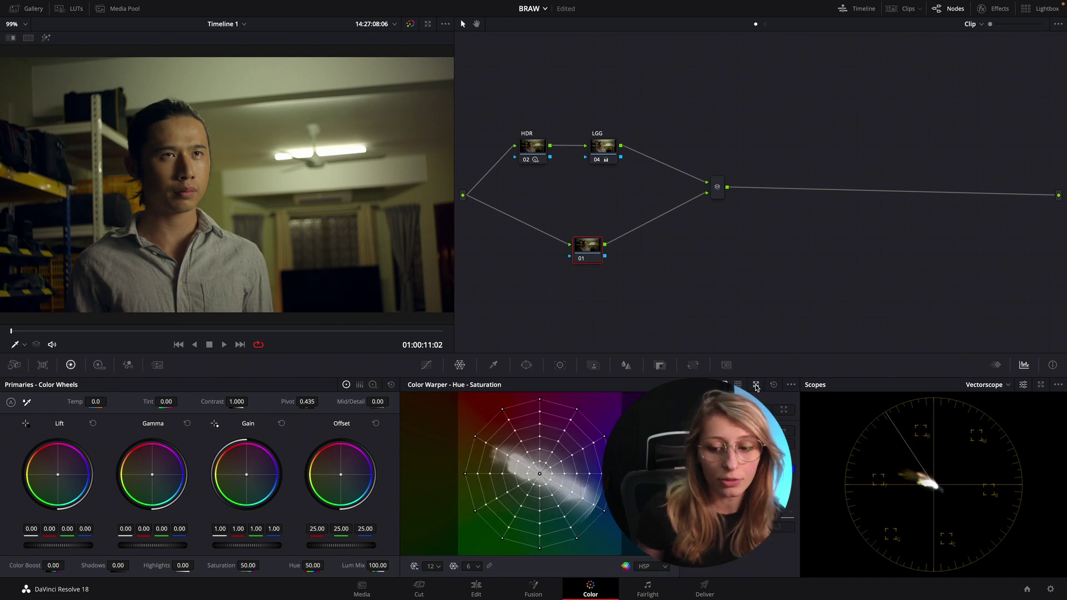
right_click(581, 248)
click(610, 267)
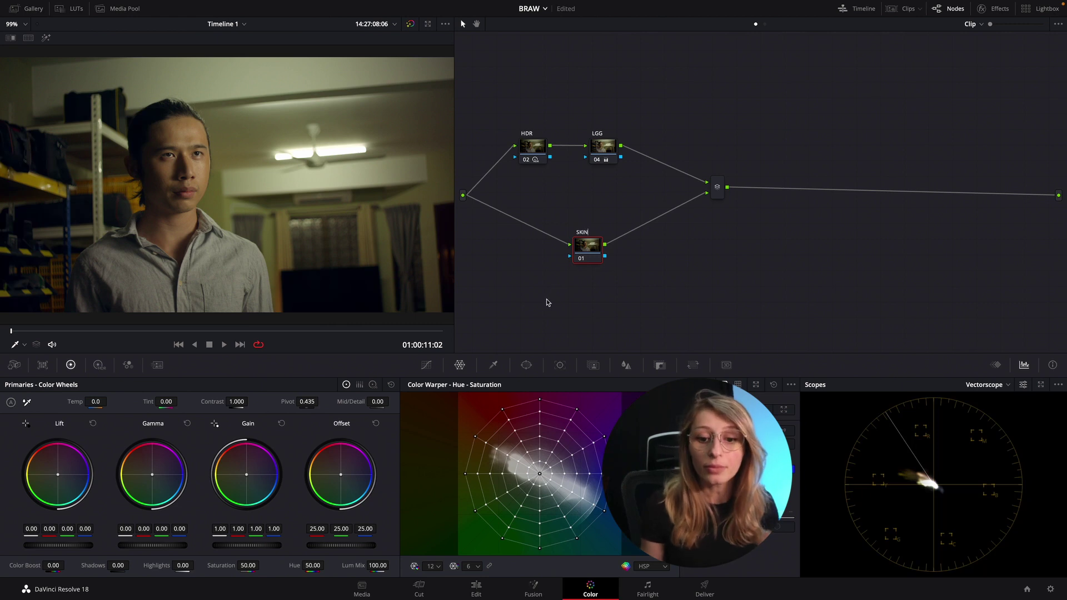
- In the enlarged warper, shift the skin-tone point's hue and saturation
click(756, 386)
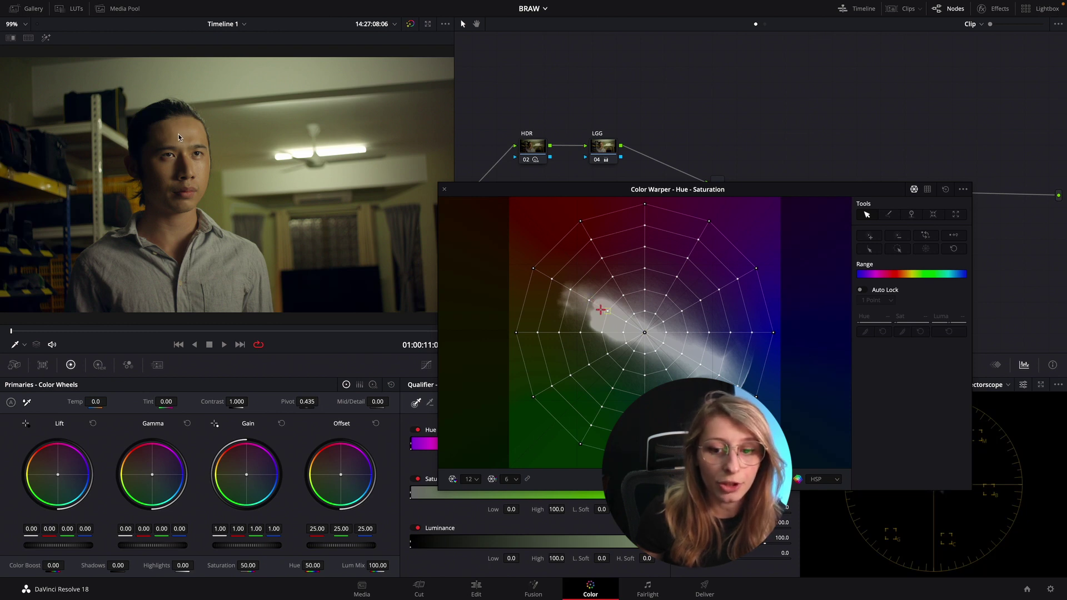
click(533, 270)
drag(535, 269, 541, 260)
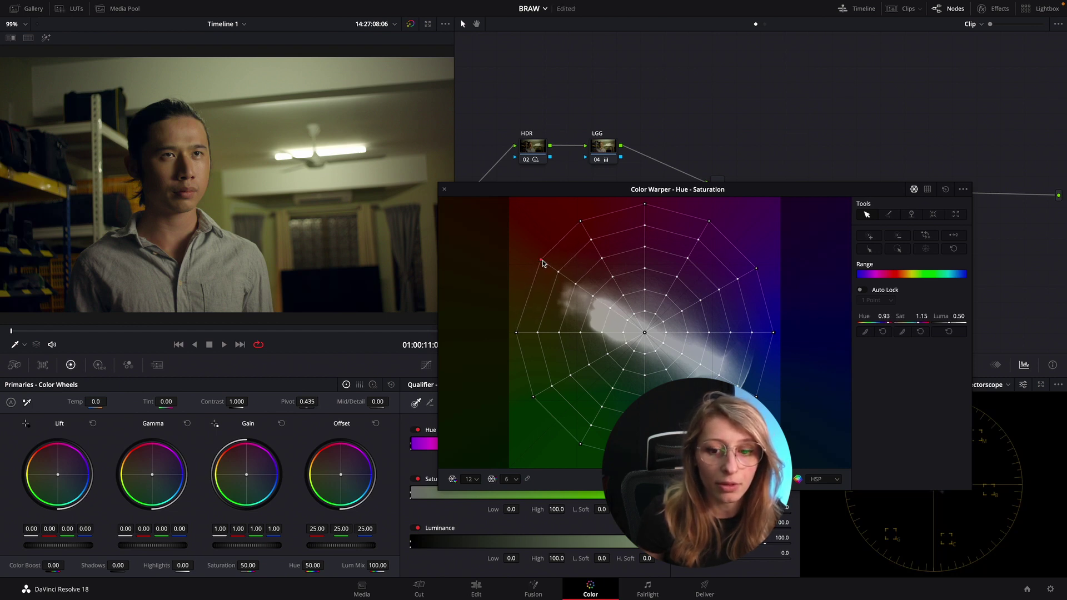
drag(798, 193, 598, 190)
drag(345, 256, 347, 258)
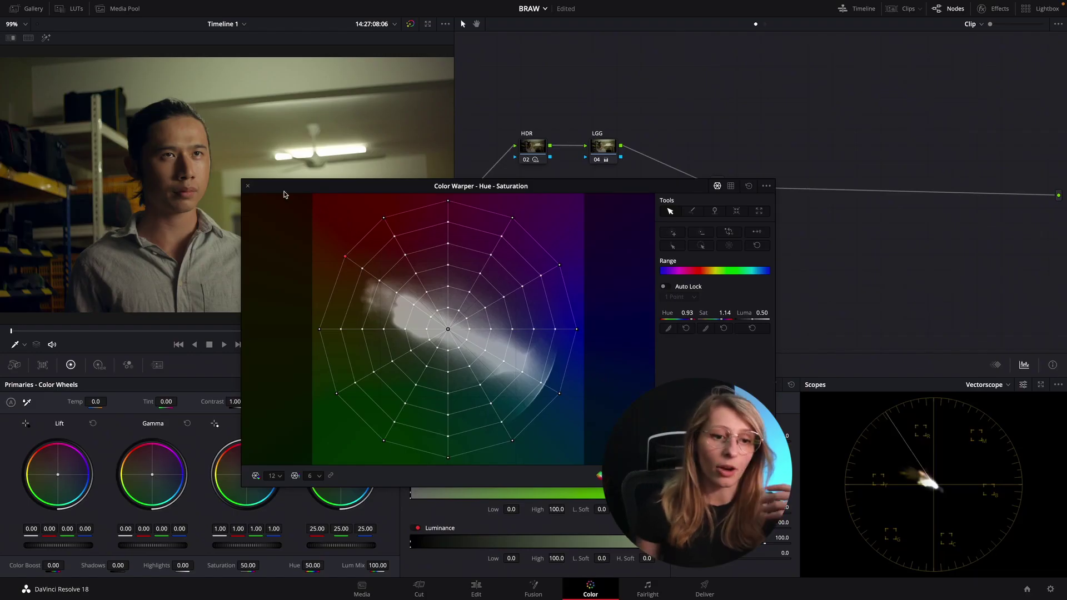
- Close the warper and add a serial node after SKIN labeled SPLIT TONE
click(247, 187)
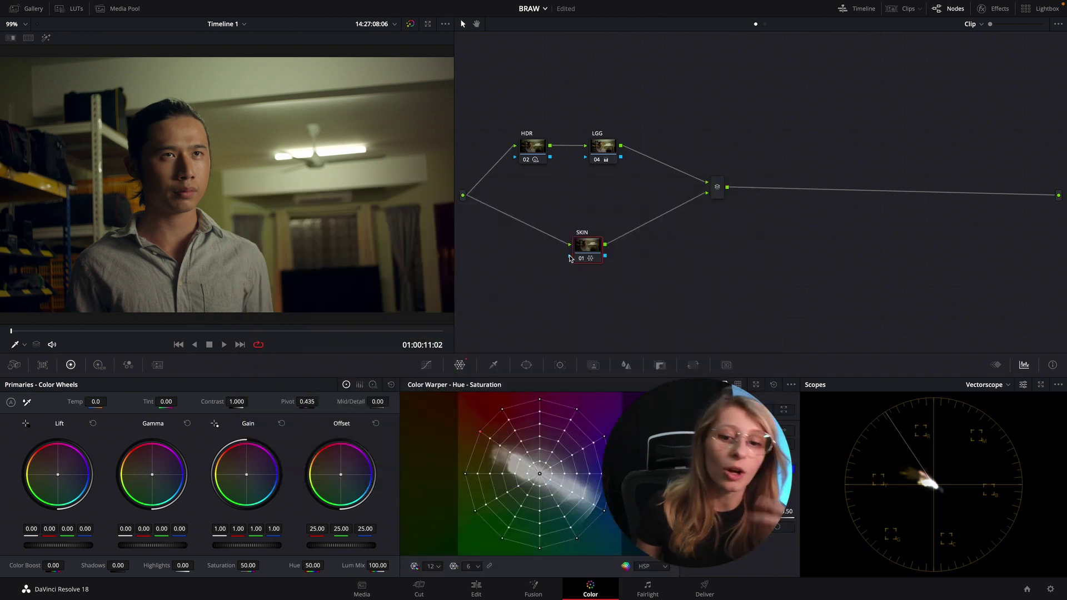
key(alt+s)
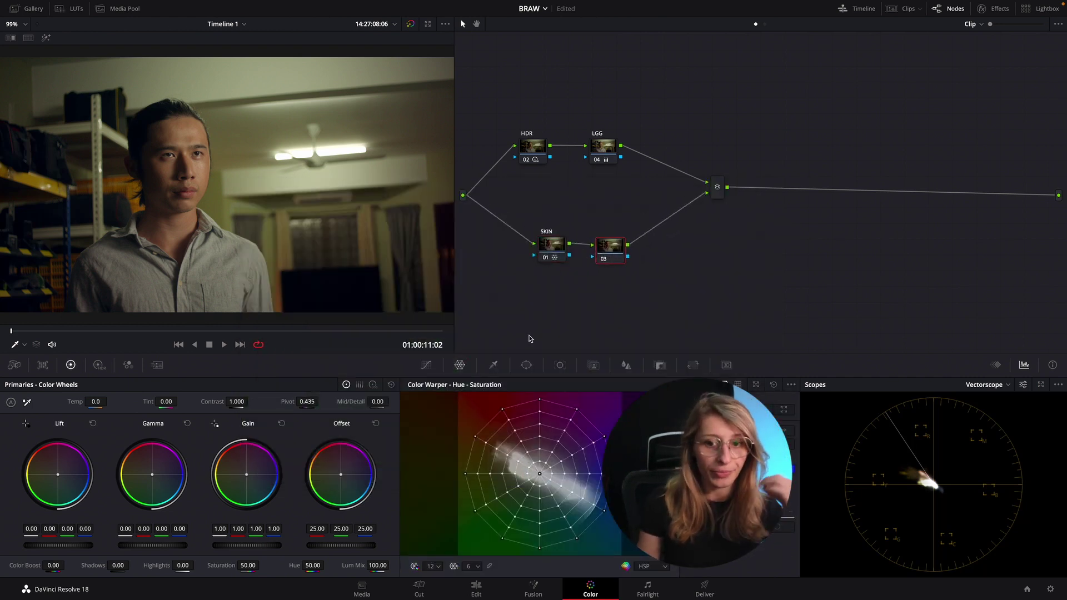
right_click(613, 248)
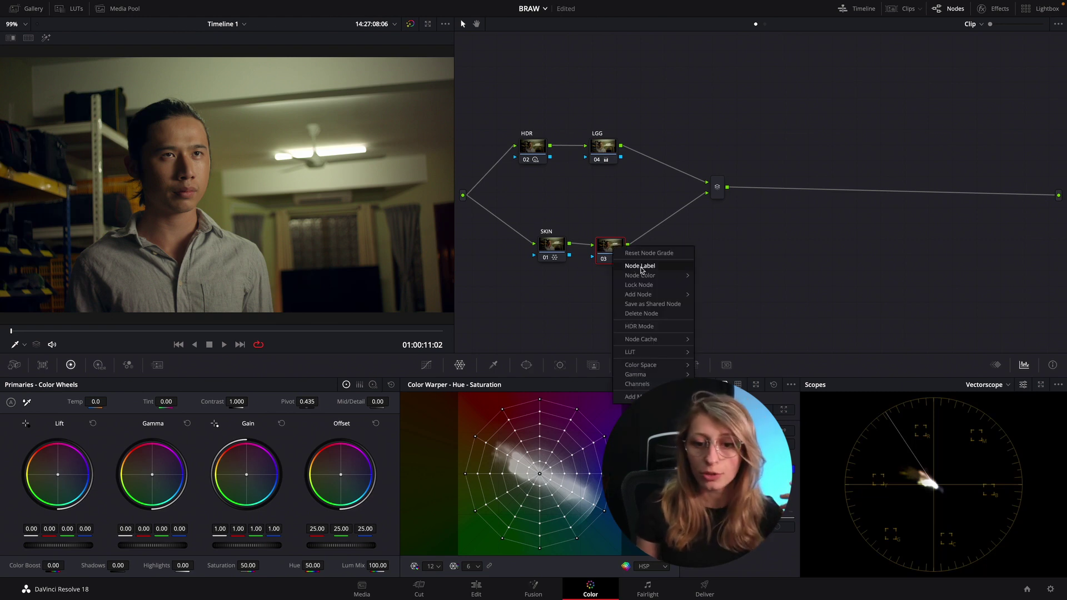
click(641, 267)
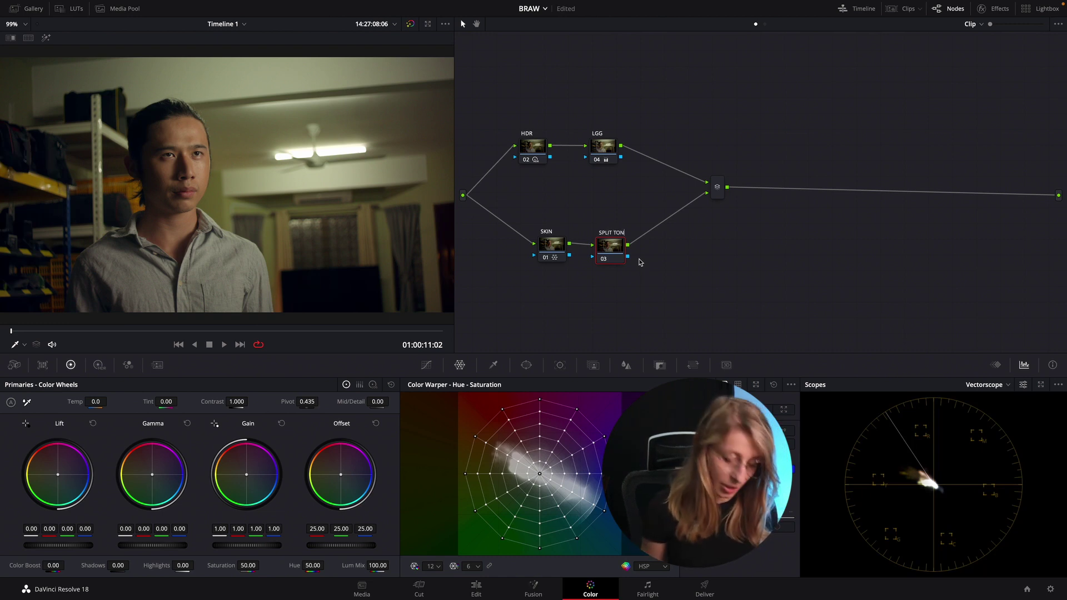
key(Return)
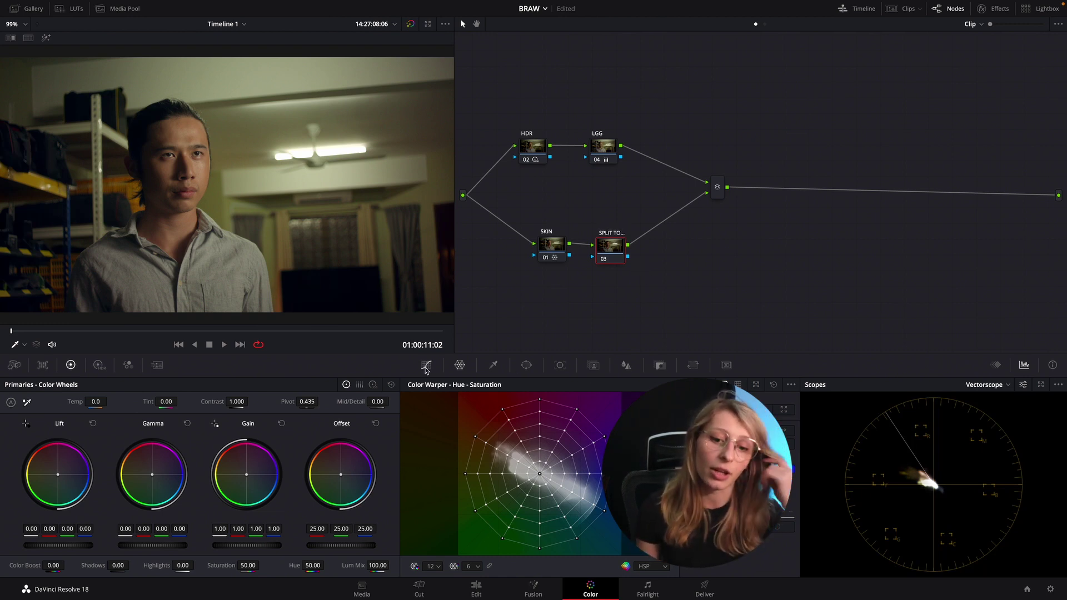
- Open Custom Curves in a floating window moved off the picture
click(427, 365)
click(757, 385)
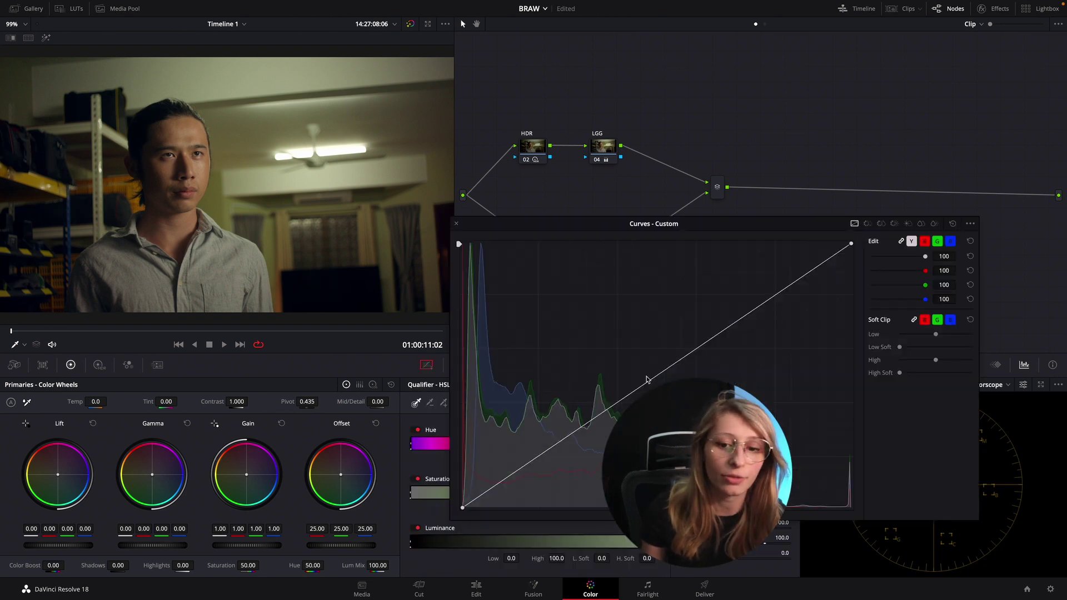
drag(589, 218, 513, 227)
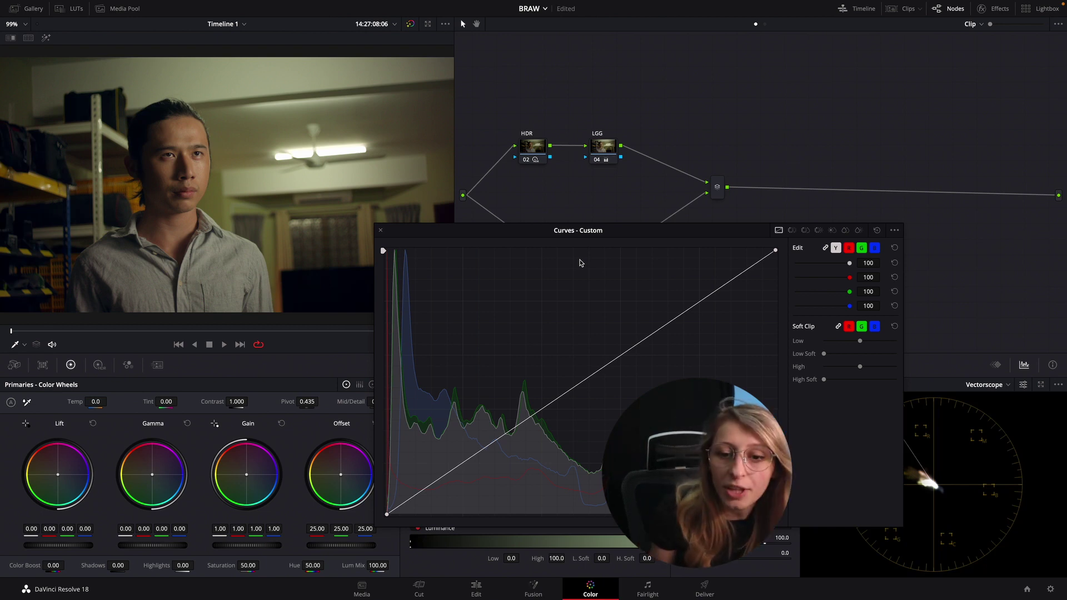
- Unlink the curve channels and select the red curve for editing
drag(636, 234, 616, 224)
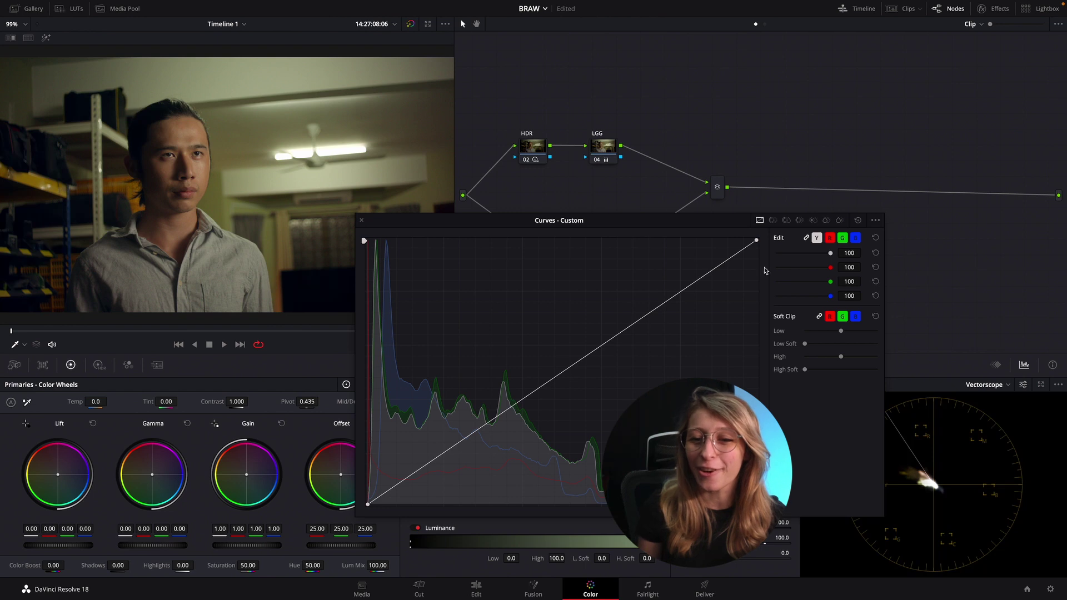
click(807, 238)
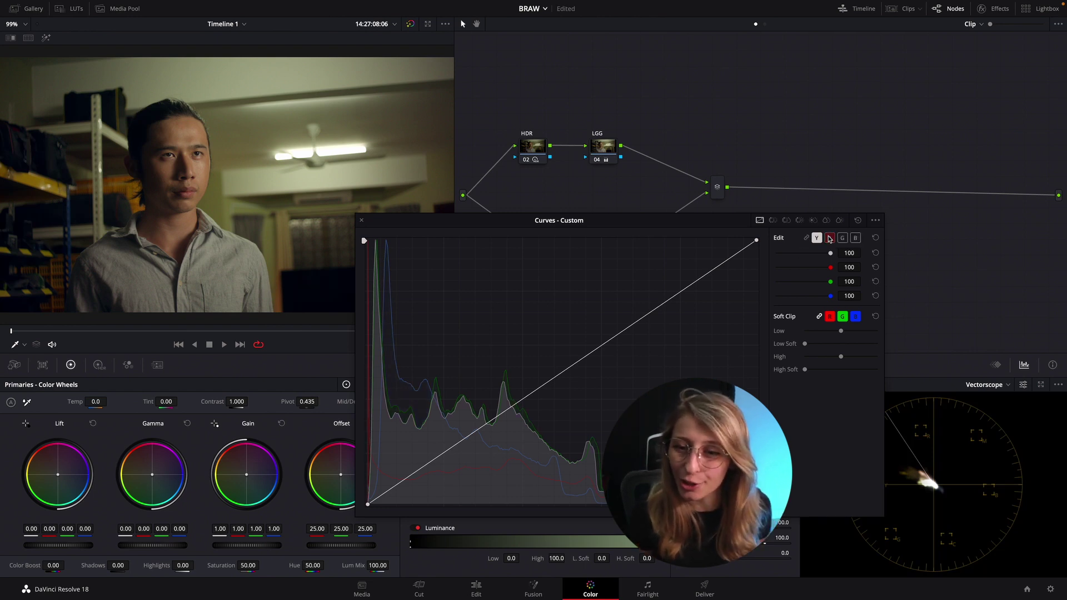
click(830, 238)
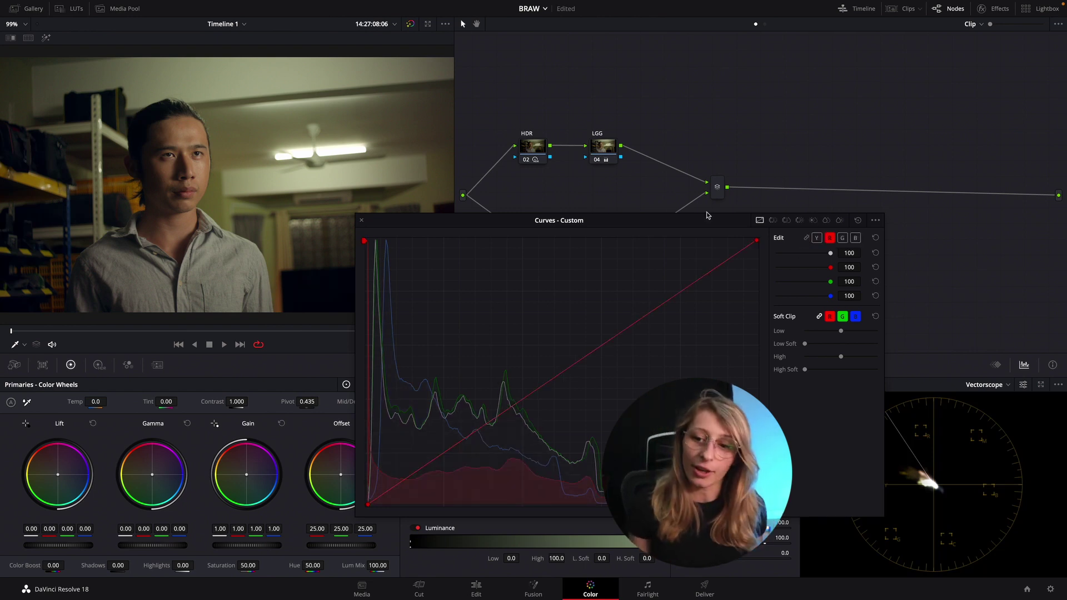
click(806, 238)
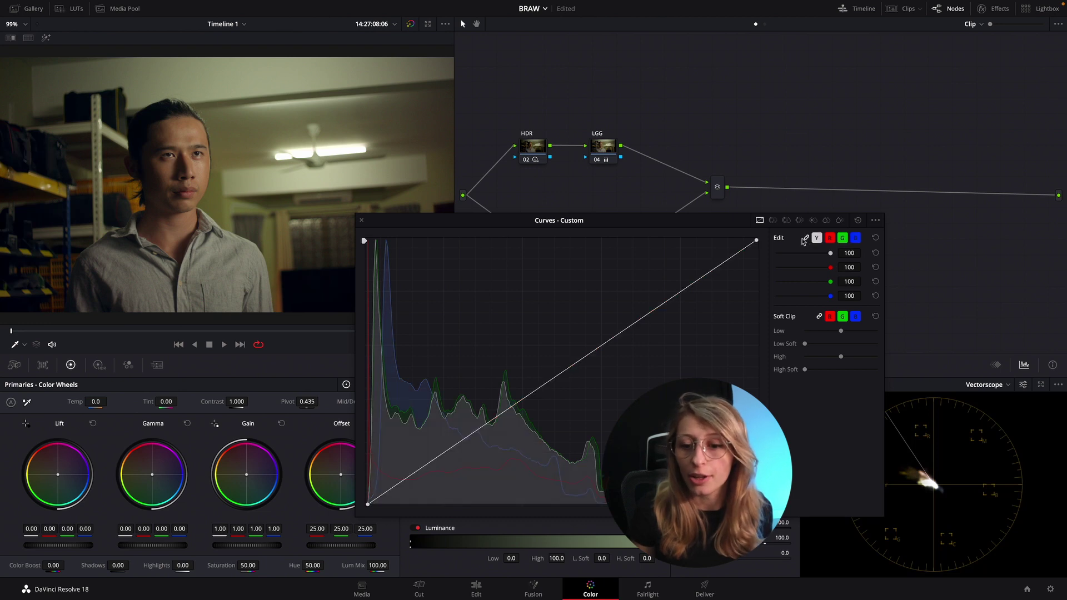
click(807, 238)
click(830, 238)
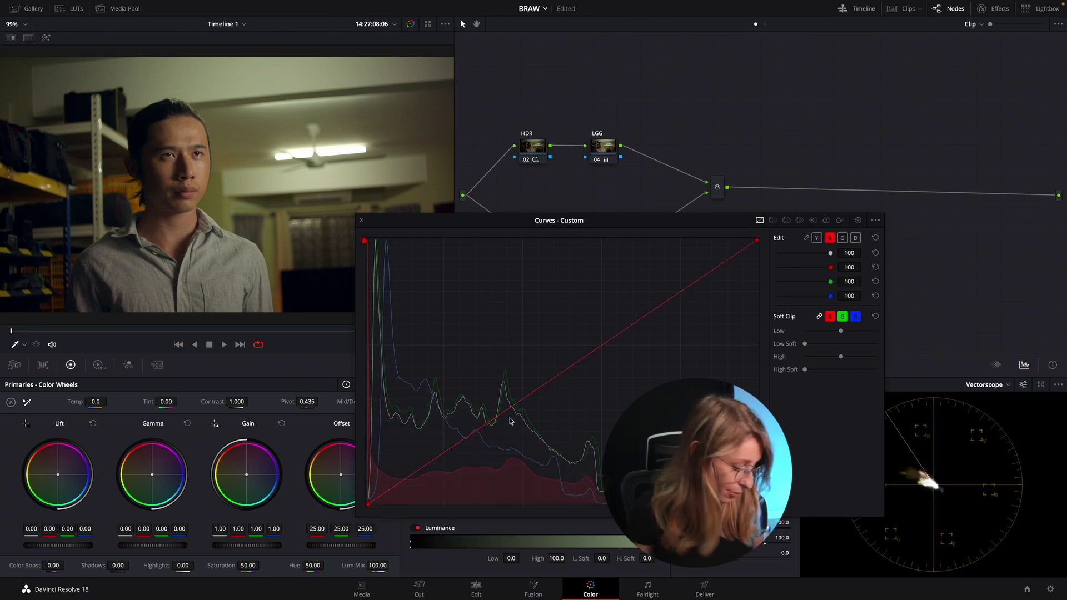
- Add a red midpoint and dip the red shadows slightly below the diagonal
click(476, 432)
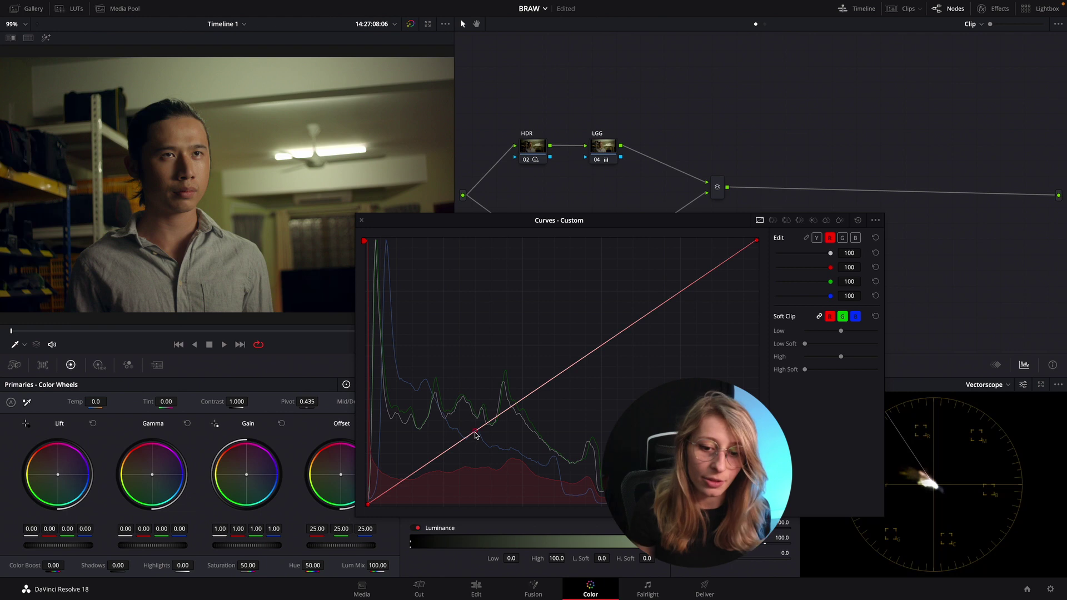
drag(477, 433, 503, 414)
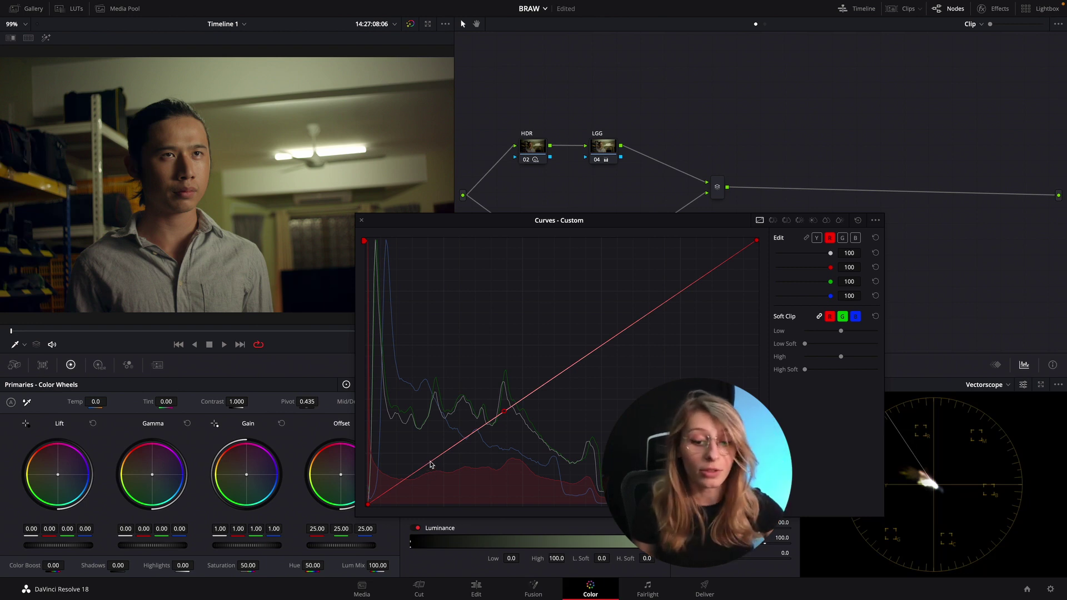
drag(431, 464, 437, 473)
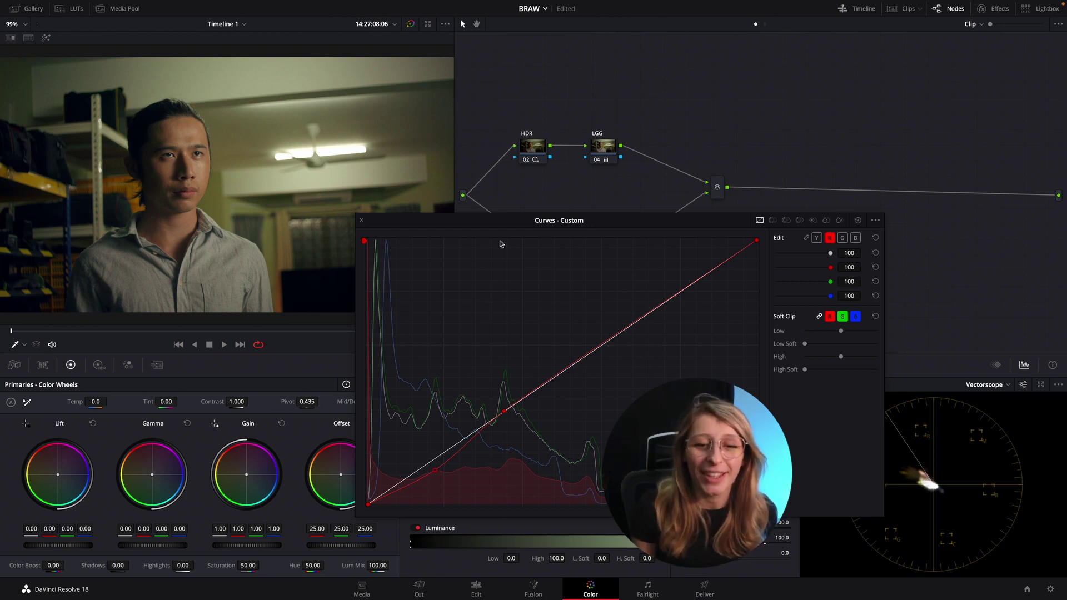
drag(519, 215, 648, 236)
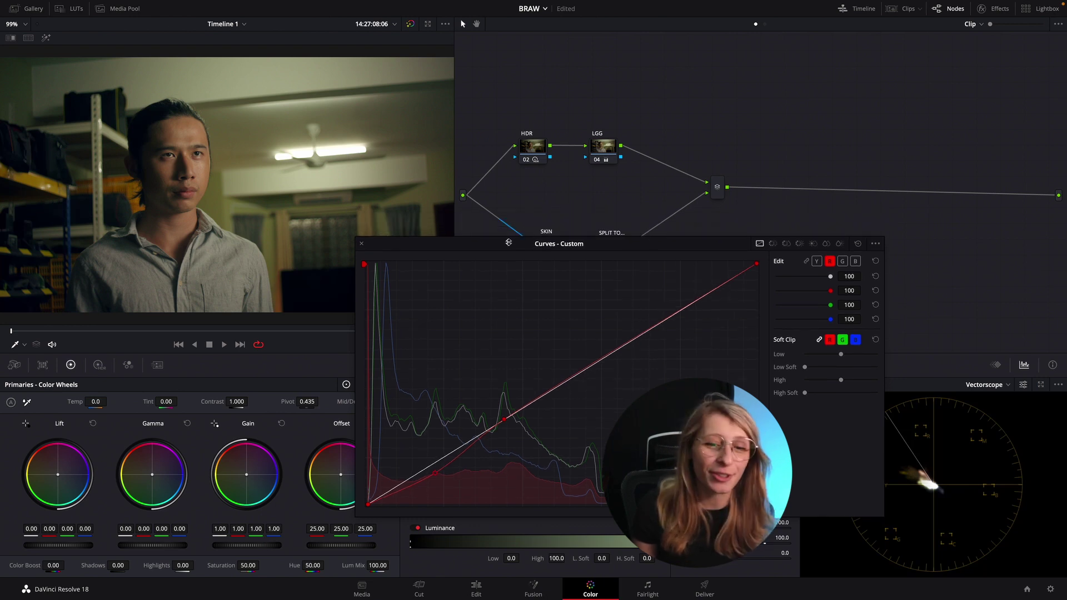
drag(508, 243, 500, 205)
drag(429, 437, 431, 435)
- Anchor the green curve in the upper midtones and pull it down slightly in the shadows
click(835, 223)
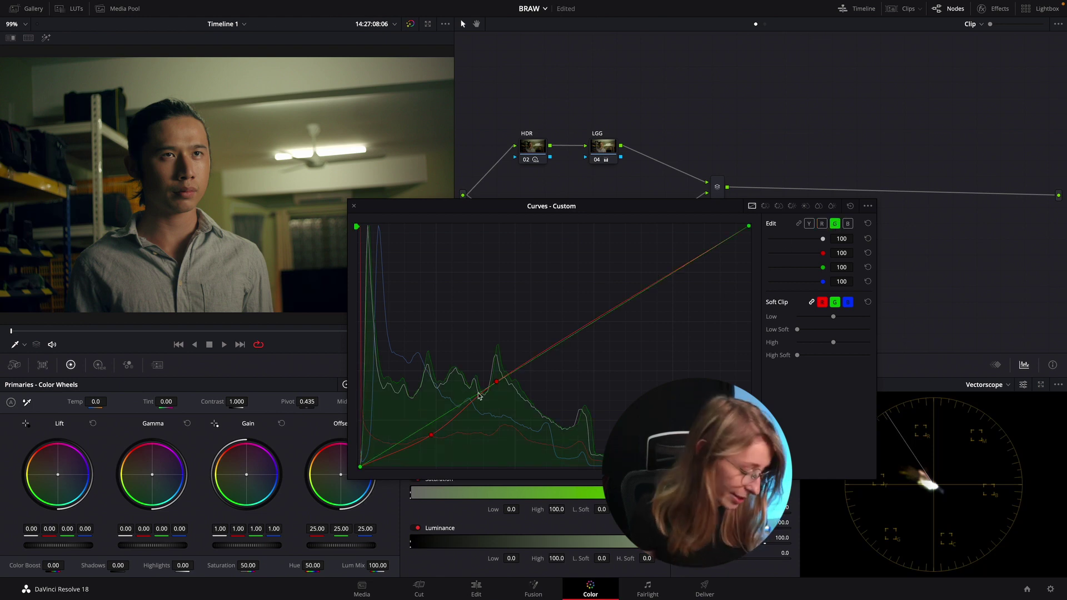
click(508, 374)
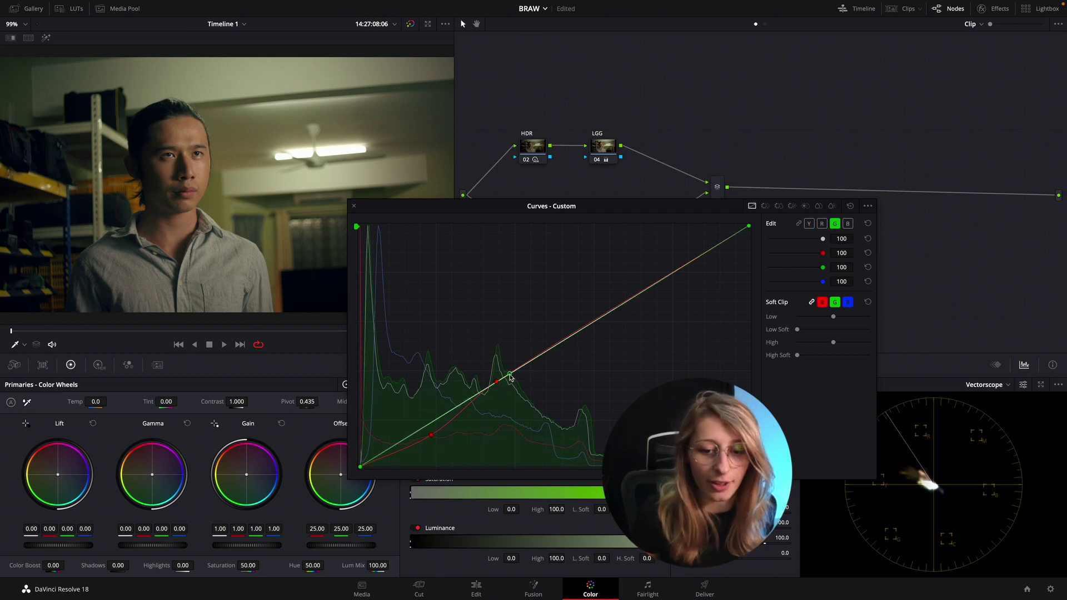
drag(424, 432, 423, 435)
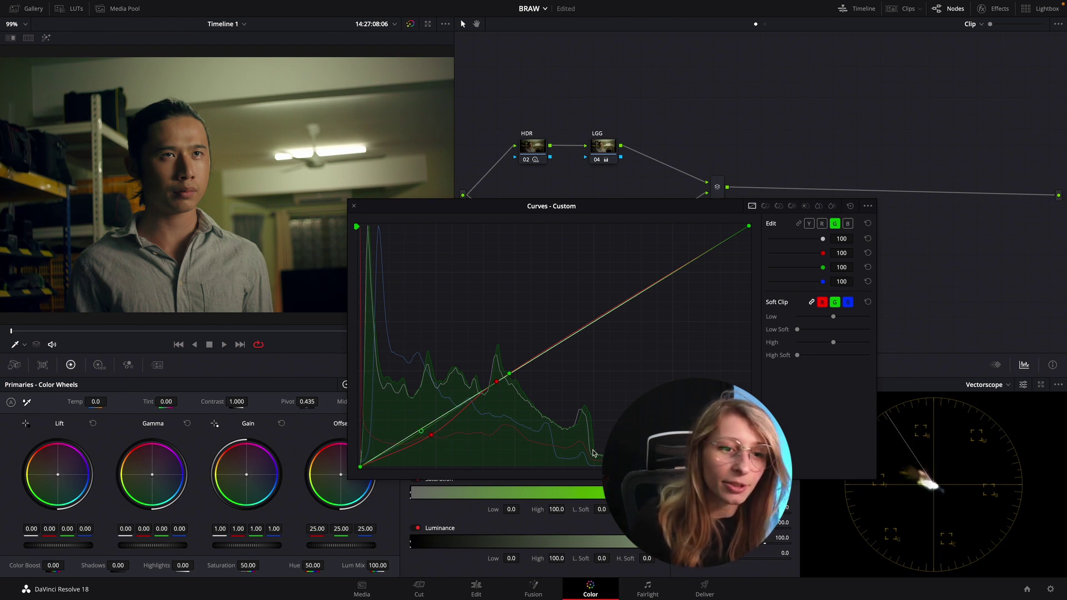
- Anchor the blue curve in the upper midtones, bend its shadows slightly, and dock the curves editor
click(848, 224)
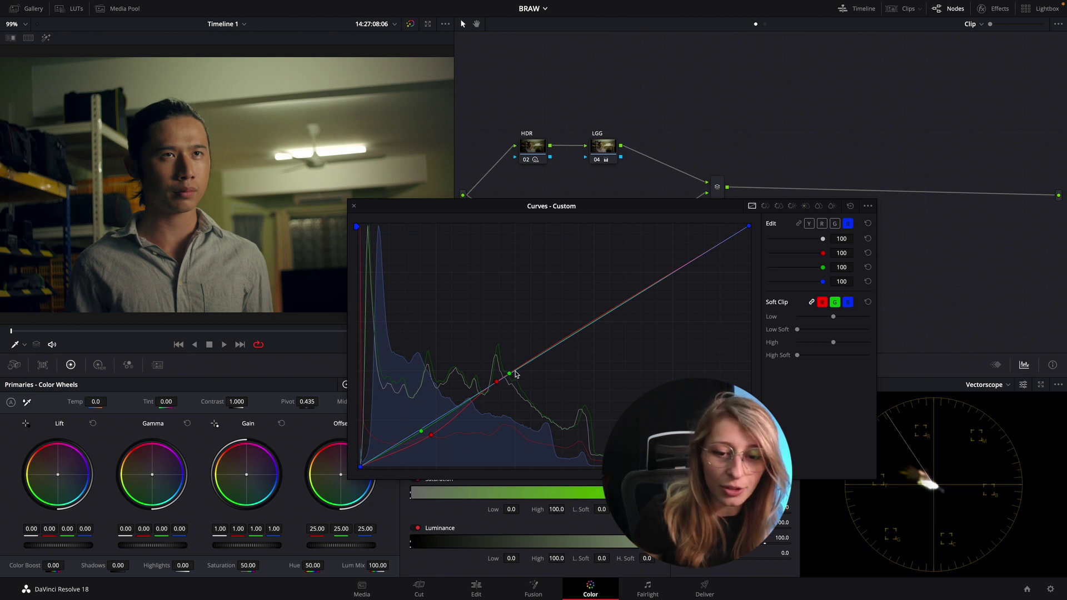
drag(516, 371, 522, 366)
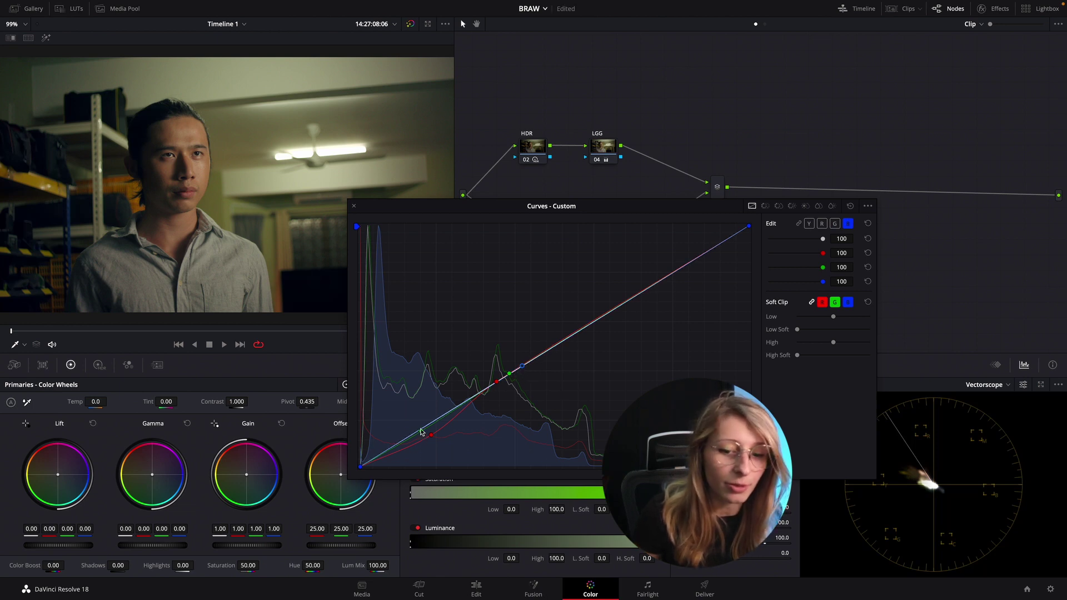
key(g)
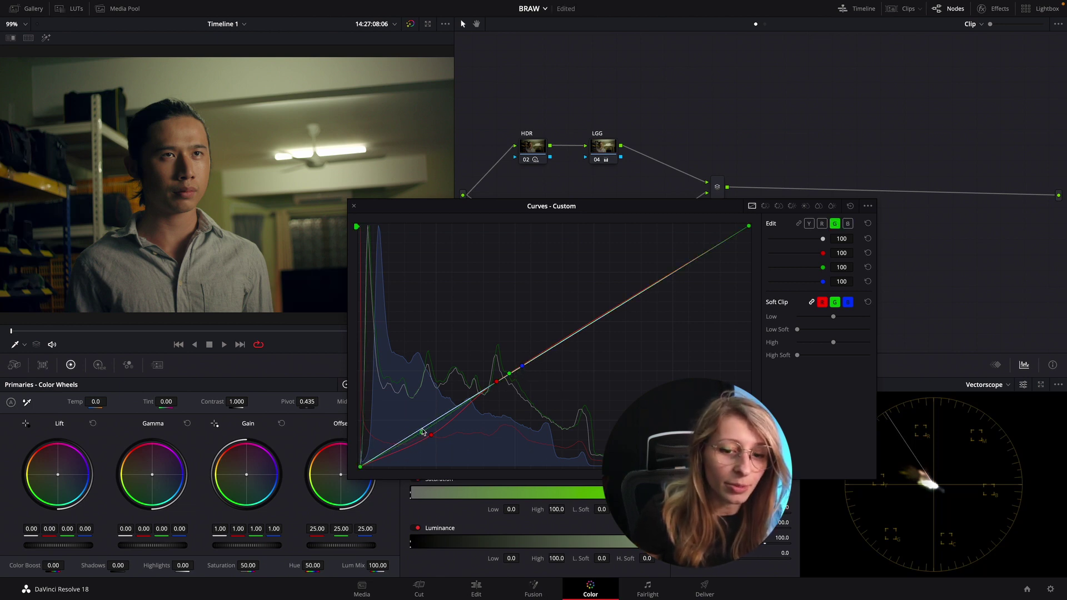
key(y)
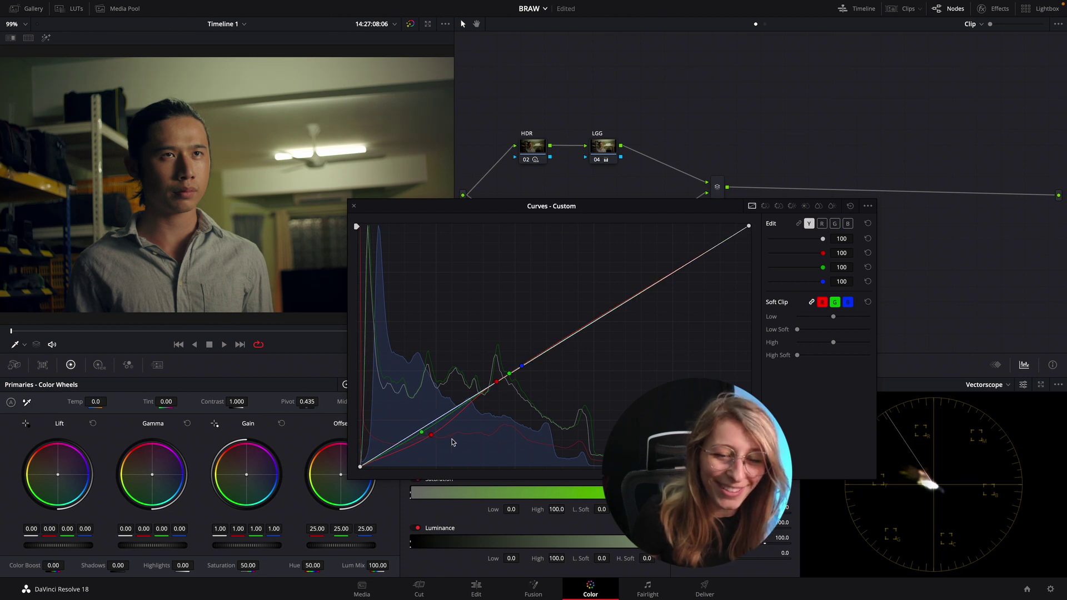
click(848, 225)
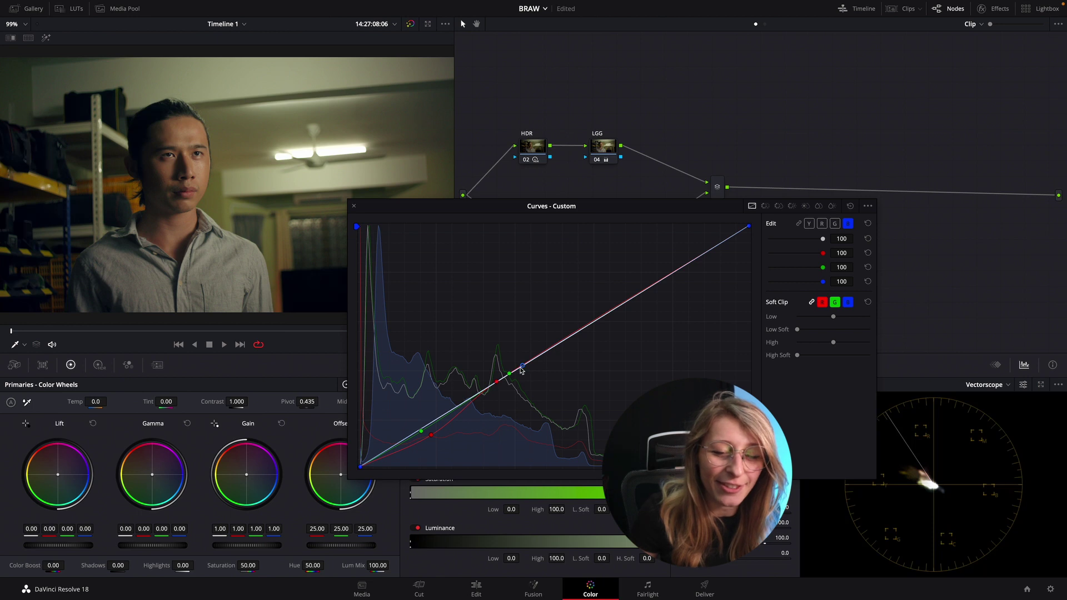
click(426, 424)
drag(426, 423, 421, 426)
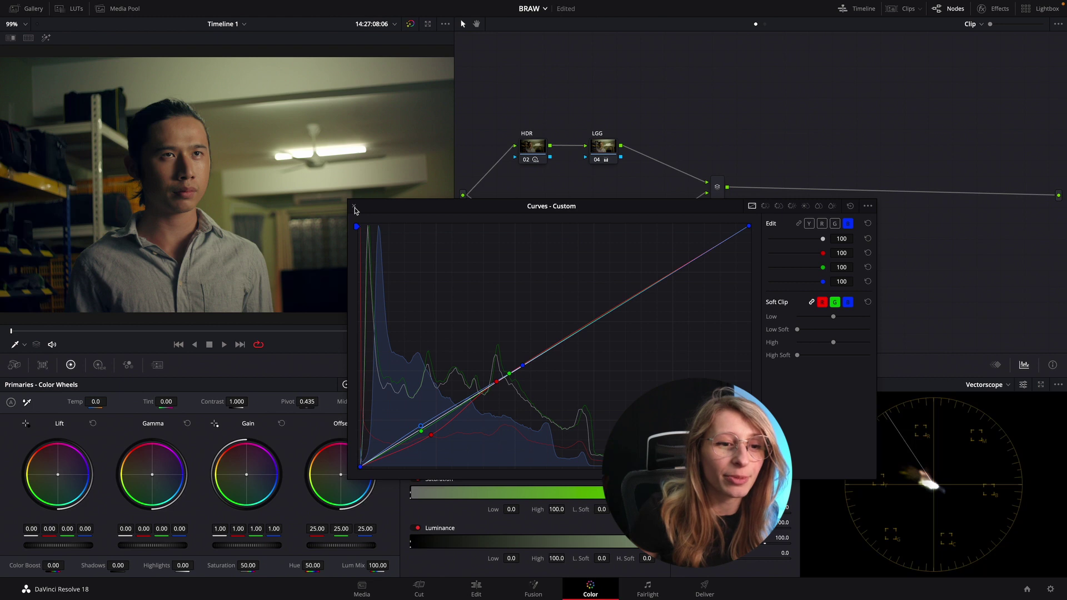
click(354, 207)
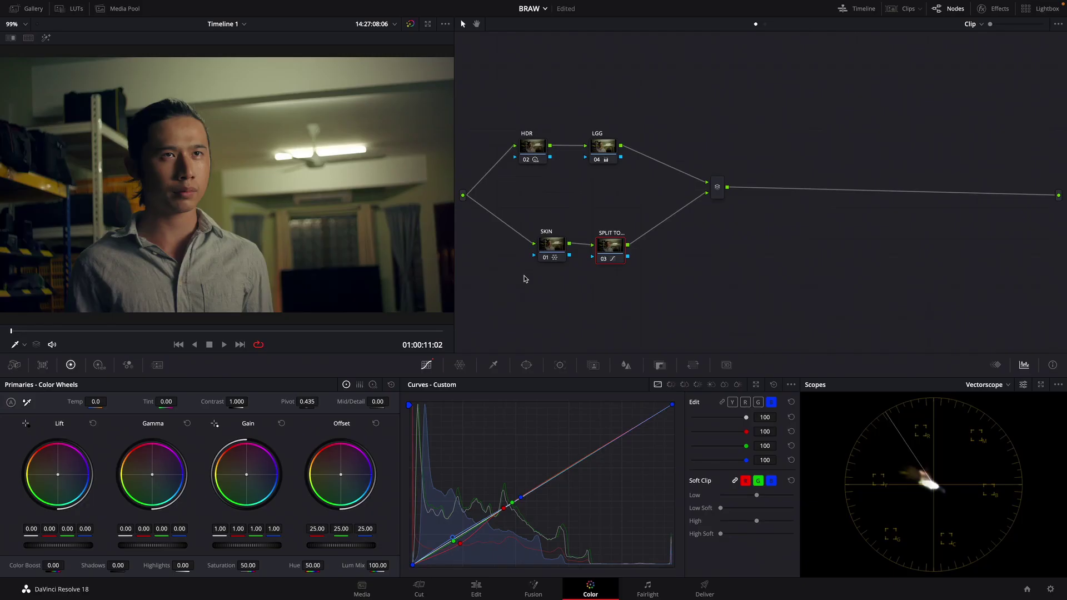
- Add a serial node after the mixer with a softened, enlarged circular window over the face
drag(717, 188, 717, 178)
key(alt+s)
click(526, 366)
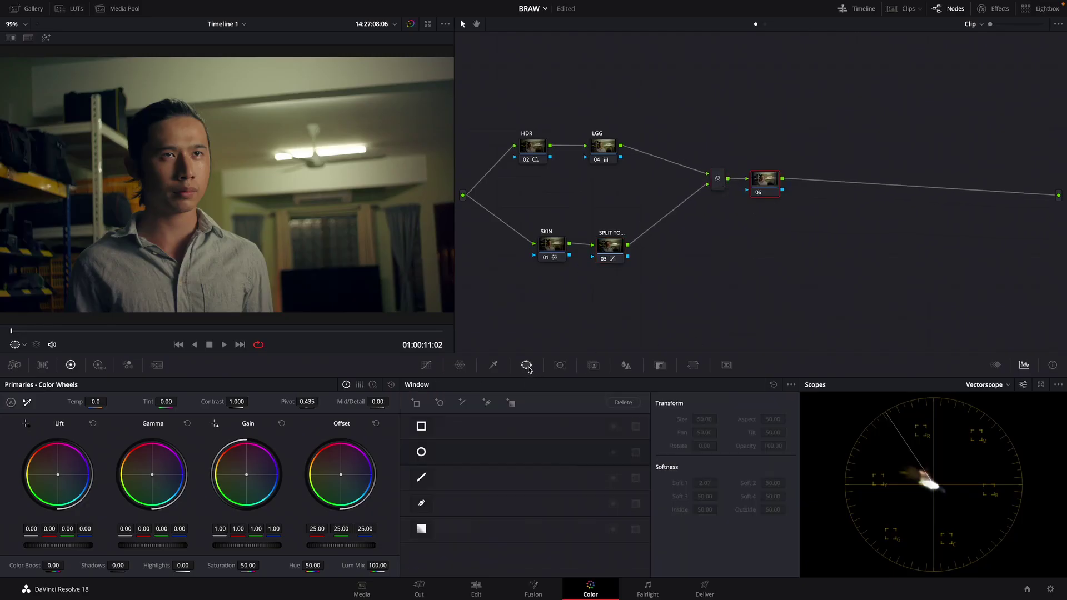
click(422, 451)
drag(266, 172, 332, 185)
drag(195, 253, 186, 328)
drag(127, 185, 69, 208)
- Add default anchors to node 06's curve and raise a mid point to lift the upper tones
click(427, 365)
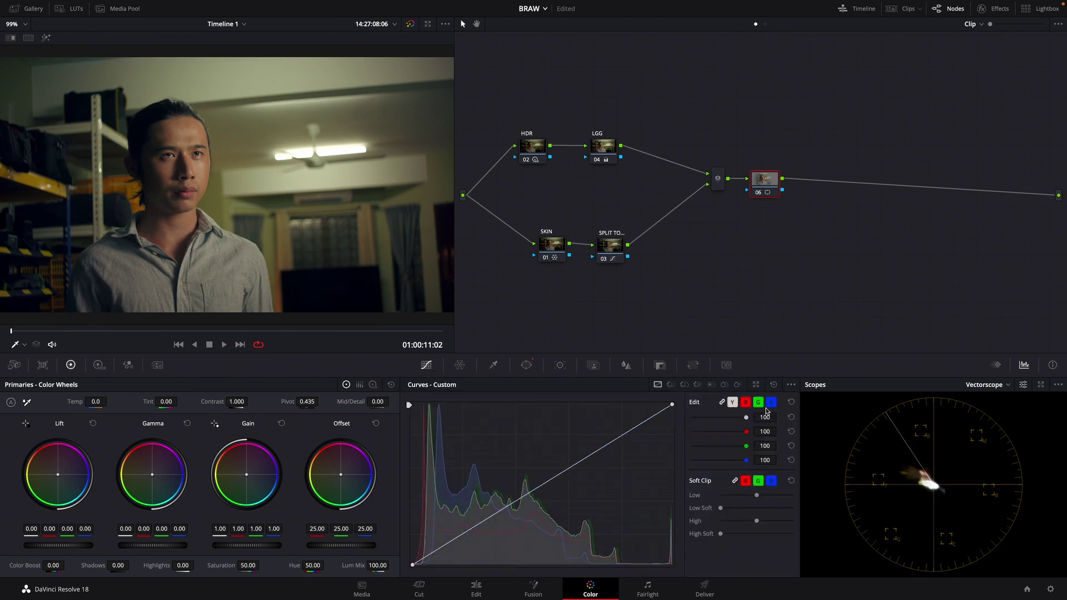
click(790, 385)
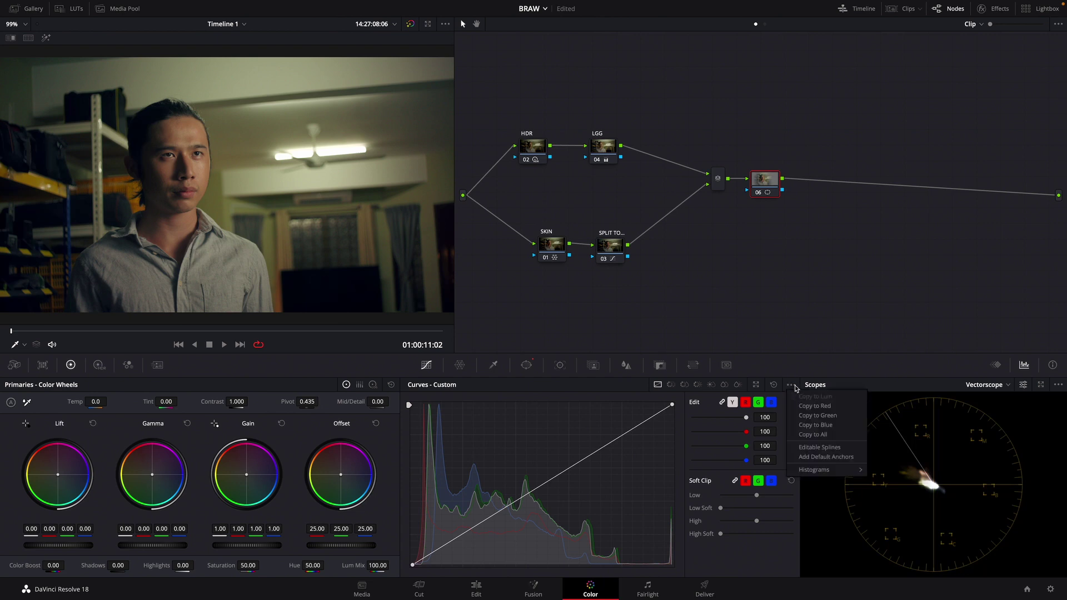
click(812, 457)
click(585, 458)
click(673, 404)
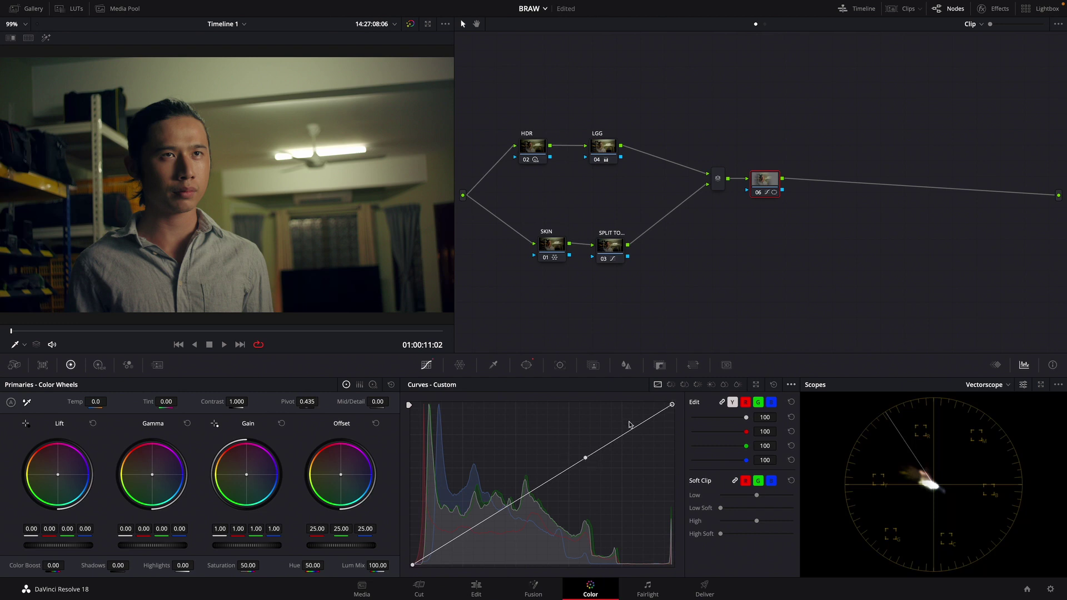
drag(585, 460, 573, 442)
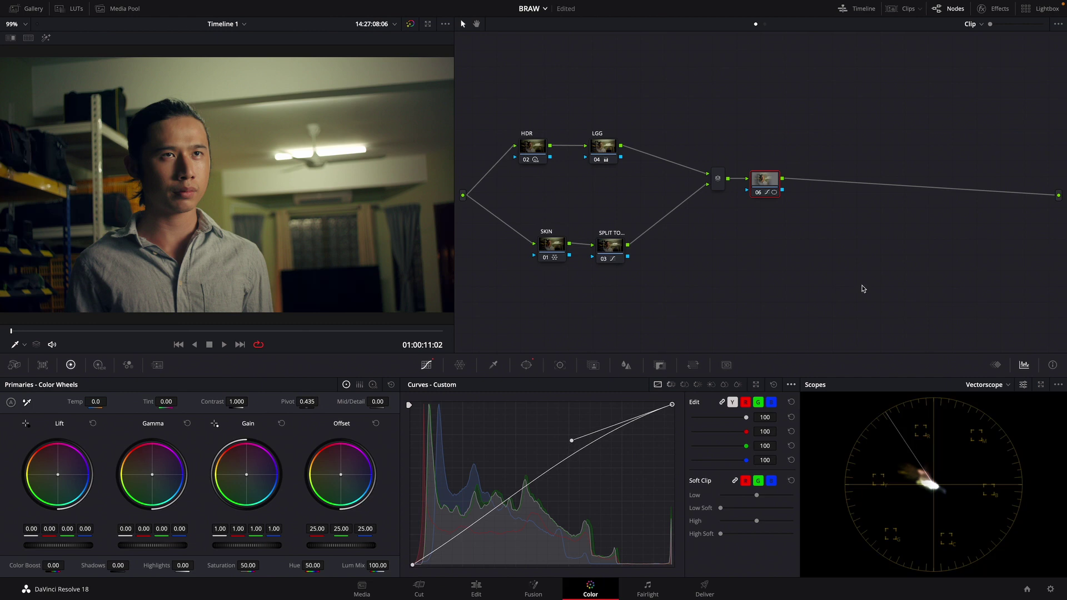
drag(772, 185, 769, 197)
right_click(769, 196)
- Add an outside node after node 06, then marquee-select all the grading nodes
mouse_move(827, 245)
click(869, 282)
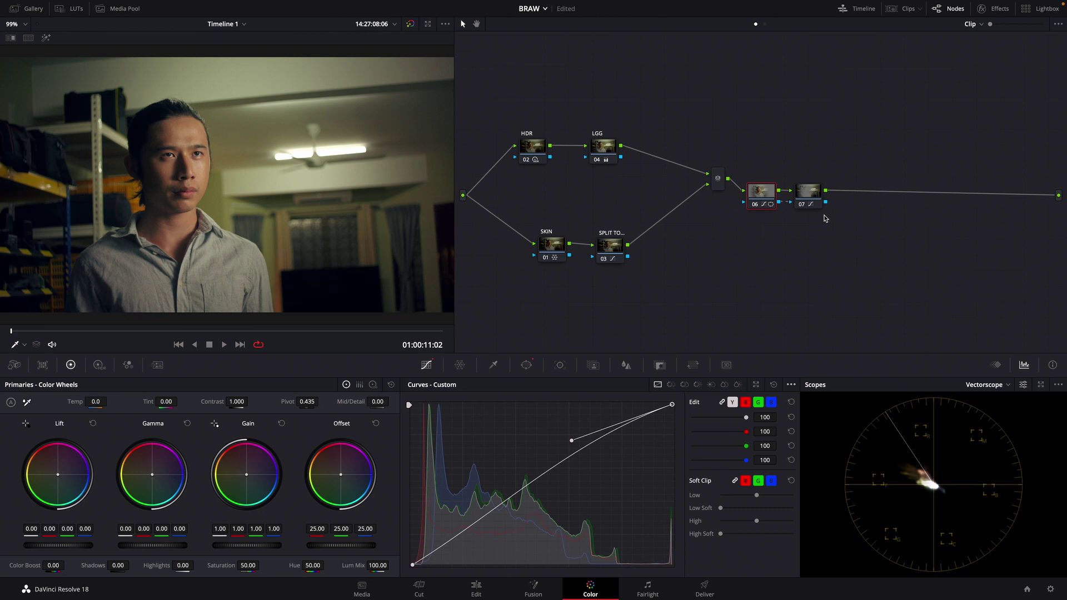
drag(507, 102, 815, 272)
- Disable the selected nodes 01–06 with Ctrl+D to compare against the ungraded frame
key(ctrl+d)
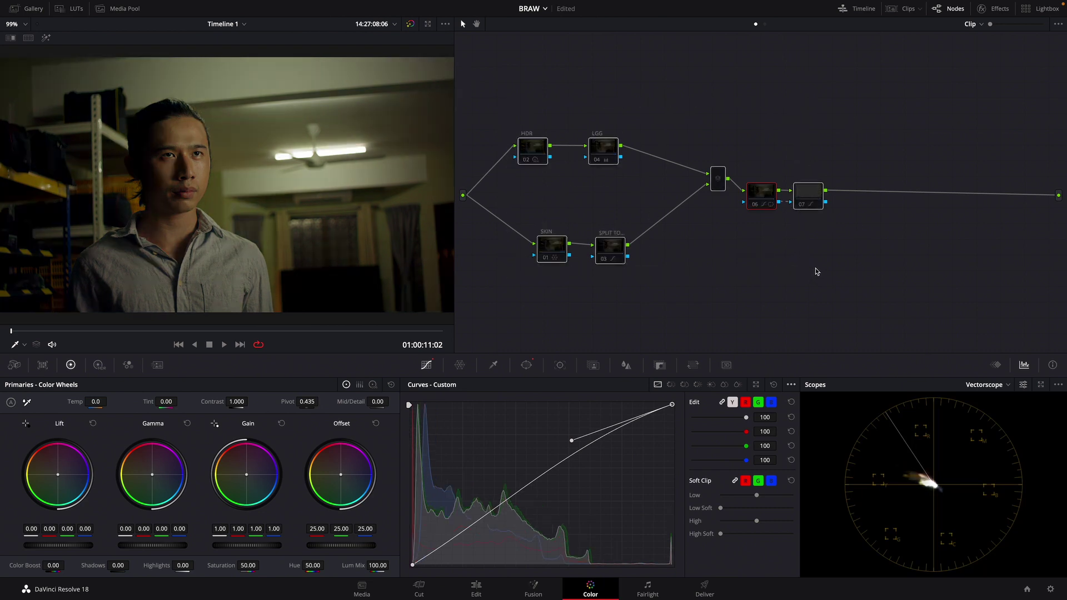